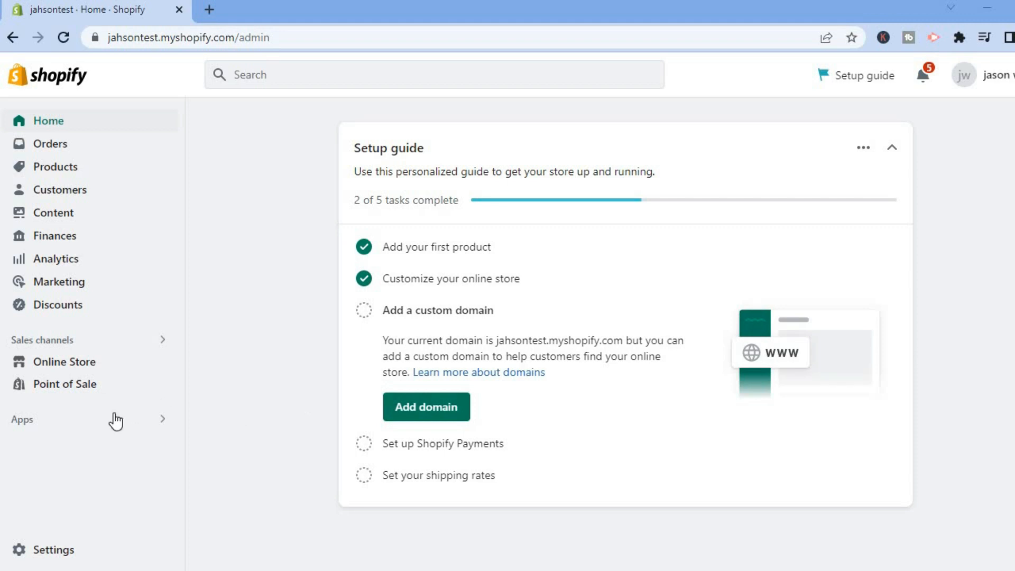
- Search the Shopify App Store for "pagefly" and open the PageFly Landing Page Builder listing
{"action": "left_click", "coordinate": [75, 424]}
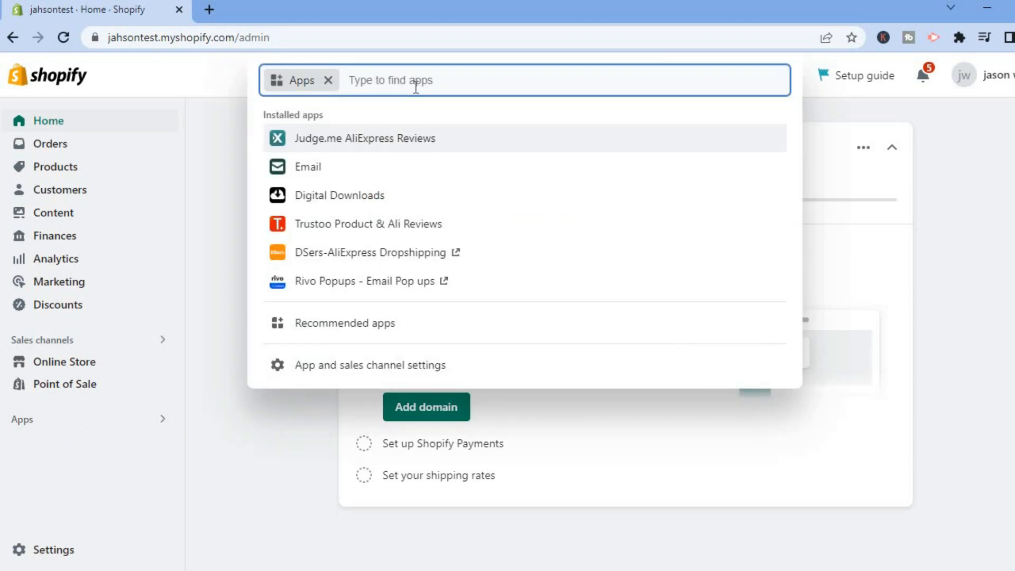
{"action": "type", "text": "pa"}
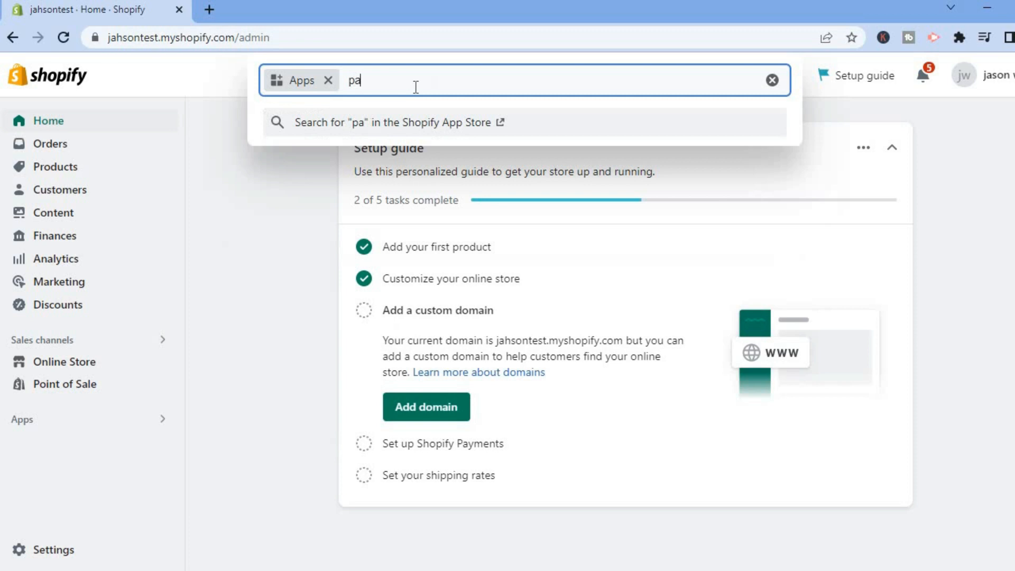
{"action": "type", "text": "g"}
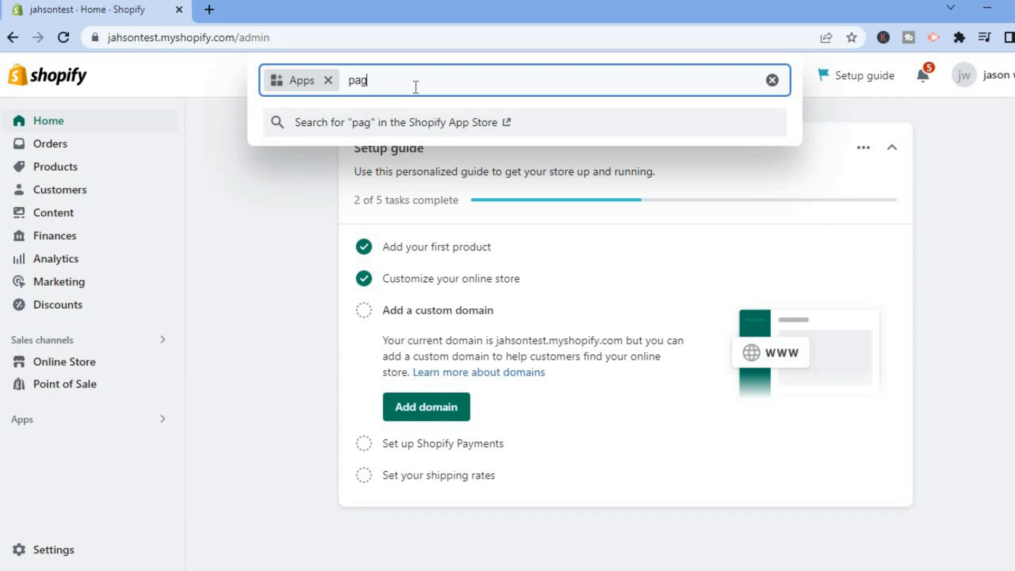
{"action": "type", "text": "efly"}
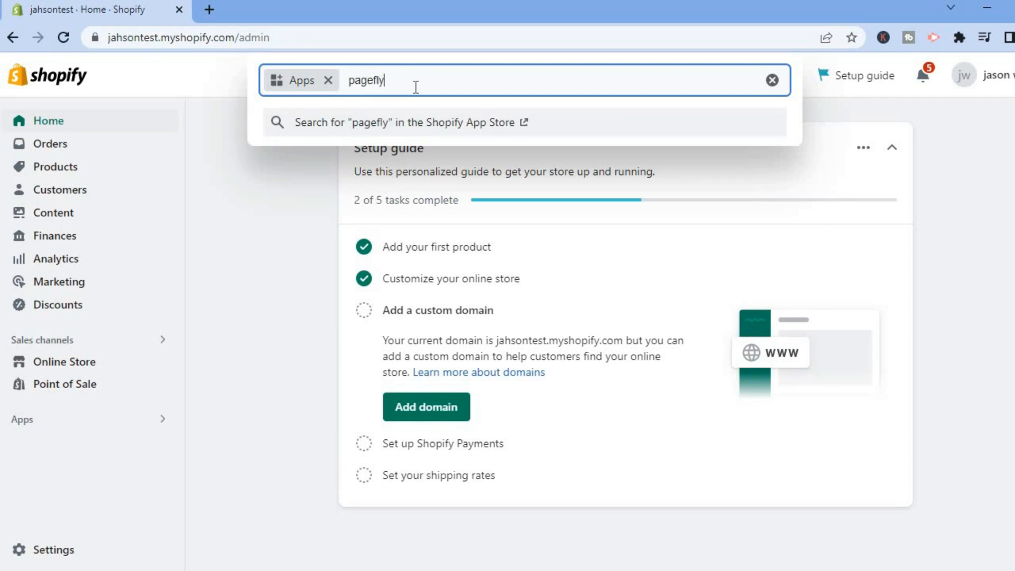
{"action": "key", "text": "Return"}
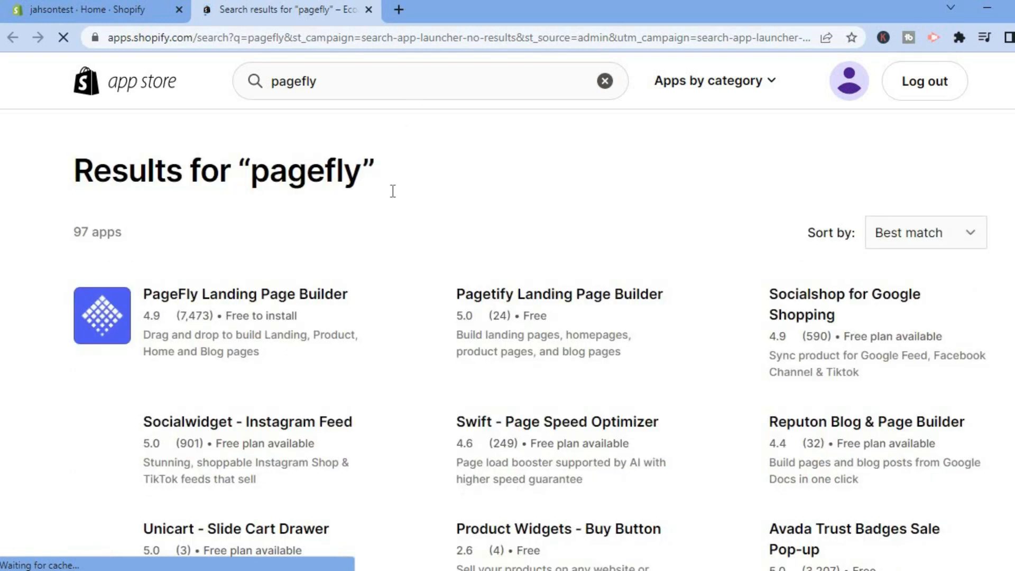
{"action": "left_click", "coordinate": [245, 294]}
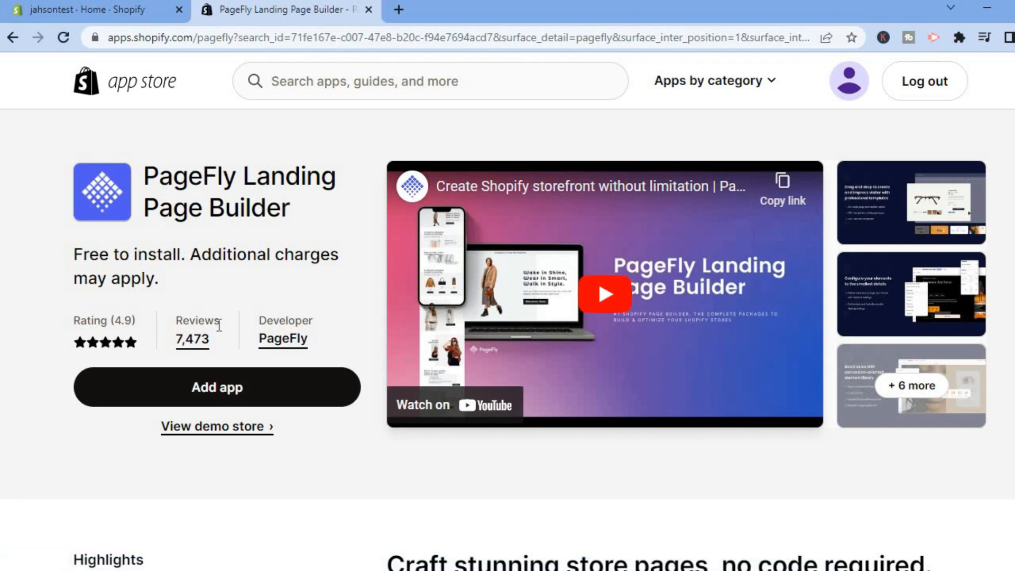
- Install the PageFly Landing Page Builder app on the store, then open its dashboard and dismiss the welcome message
{"action": "left_click", "coordinate": [220, 394]}
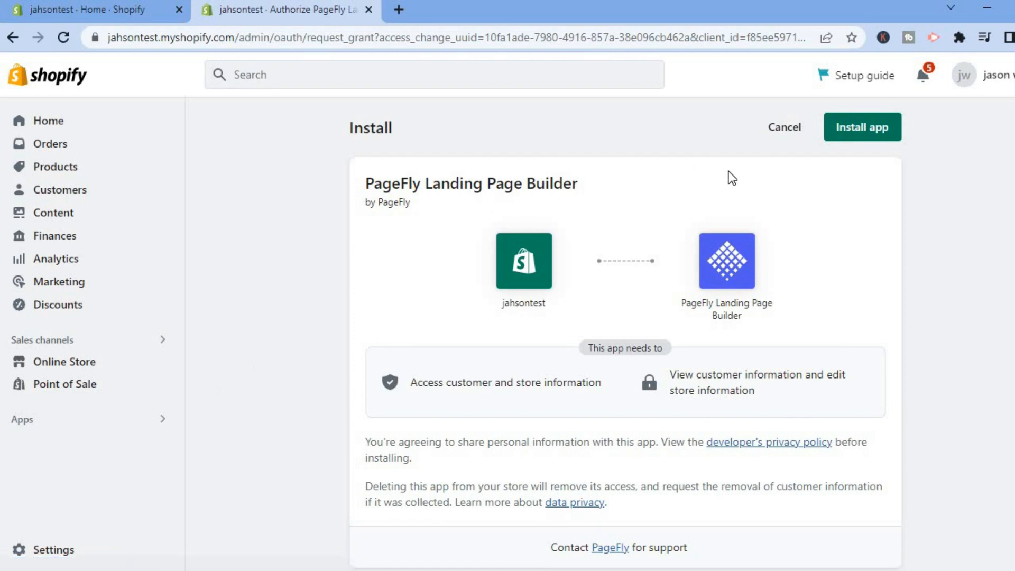
{"action": "left_click", "coordinate": [861, 132]}
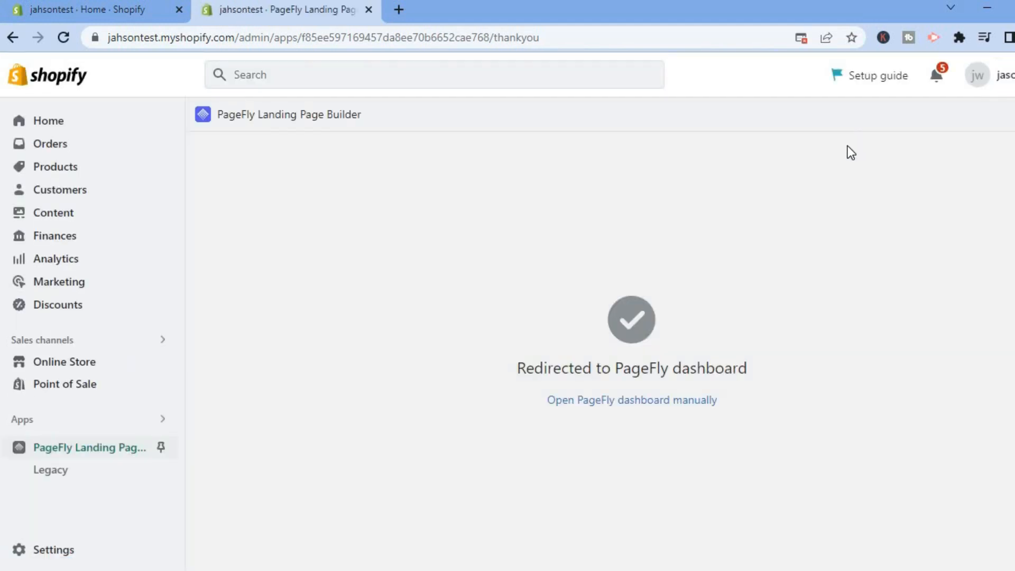
{"action": "left_click", "coordinate": [595, 402]}
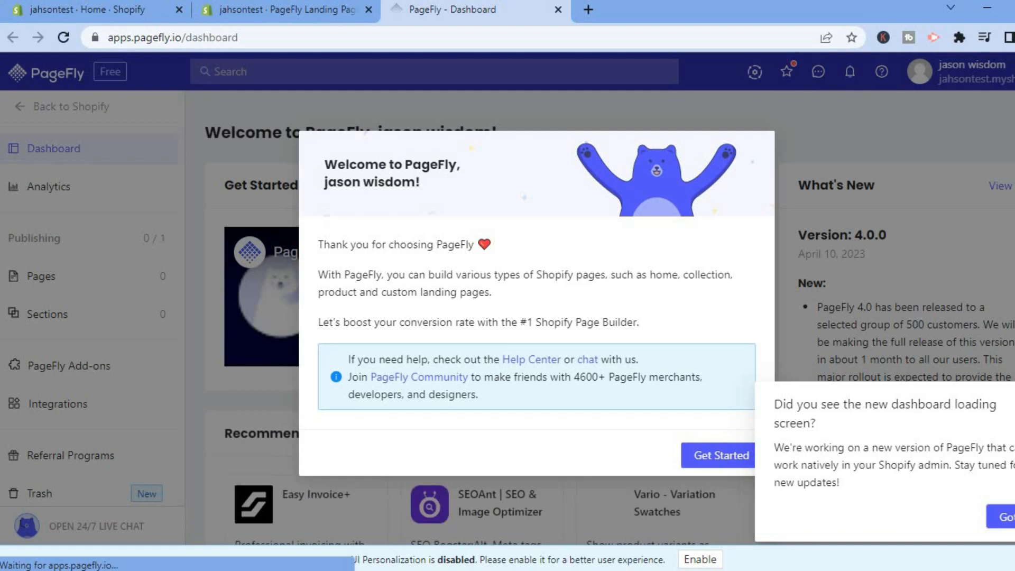
{"action": "left_click", "coordinate": [709, 458]}
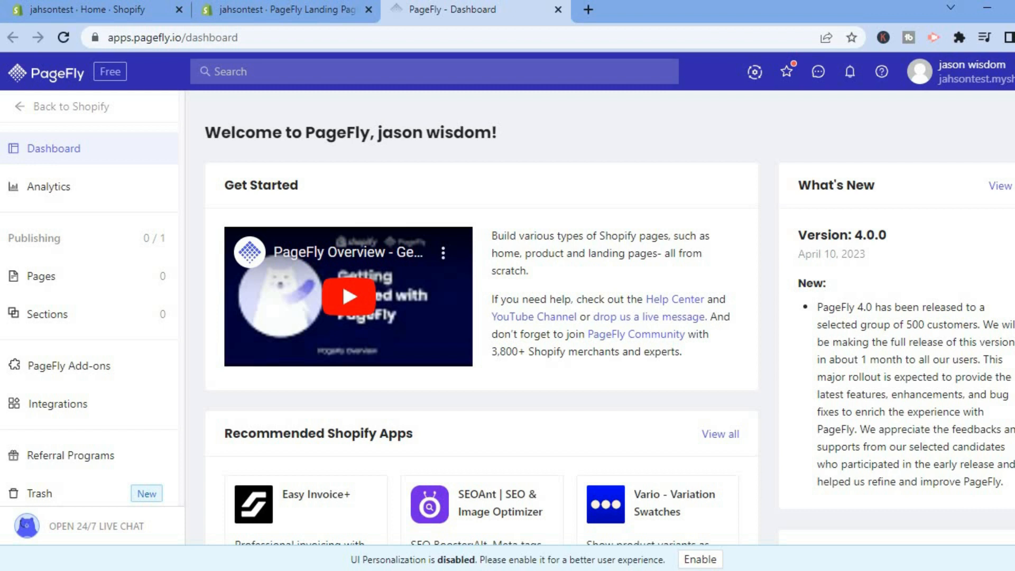
- Look over the PageFly dashboard sections and the Analytics page
{"action": "scroll", "coordinate": [482, 318], "scroll_direction": "down", "scroll_amount": 8}
{"action": "scroll", "coordinate": [481, 317], "scroll_direction": "up", "scroll_amount": 3}
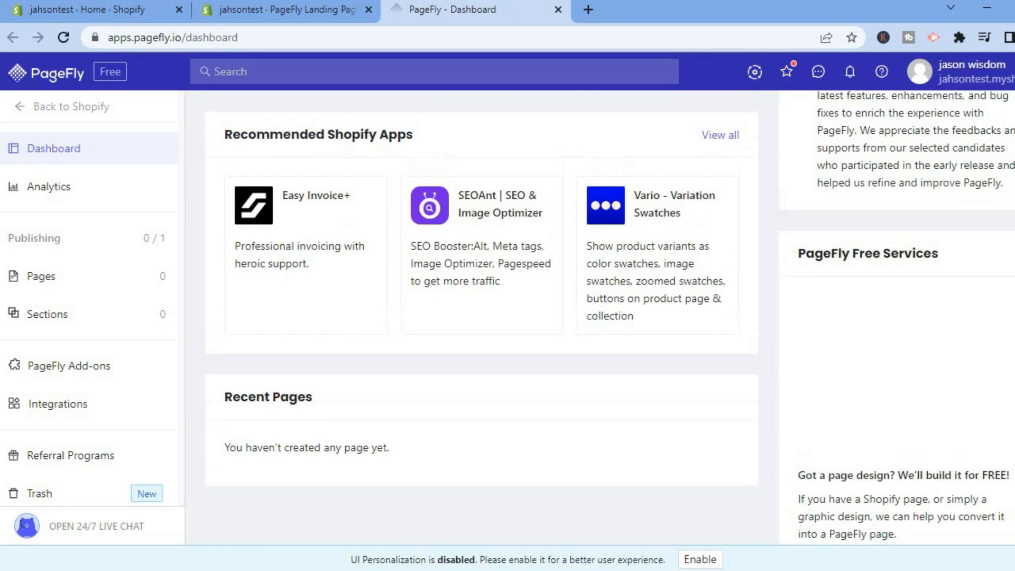
{"action": "scroll", "coordinate": [481, 318], "scroll_direction": "up", "scroll_amount": 5}
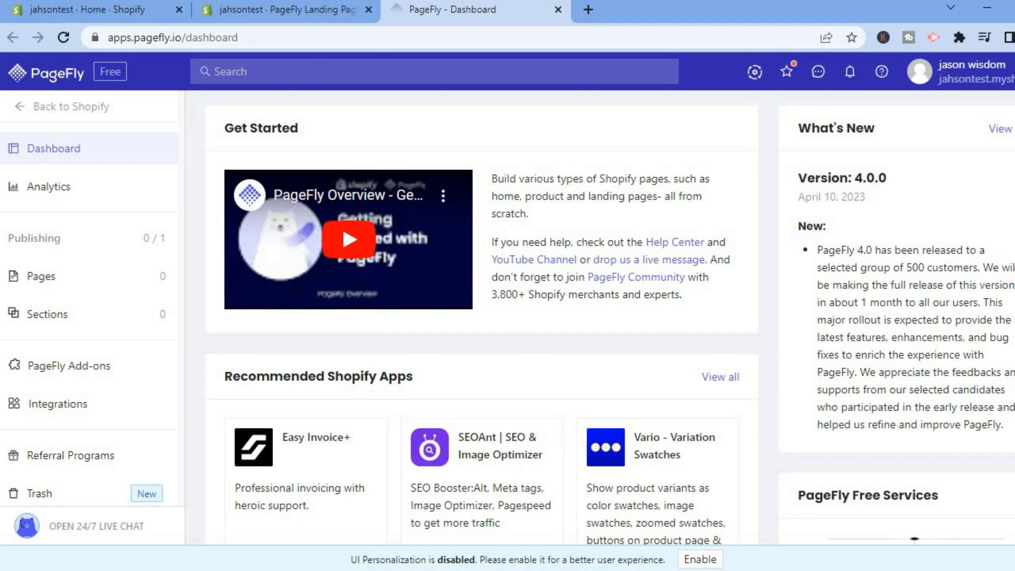
{"action": "scroll", "coordinate": [548, 253], "scroll_direction": "up", "scroll_amount": 1}
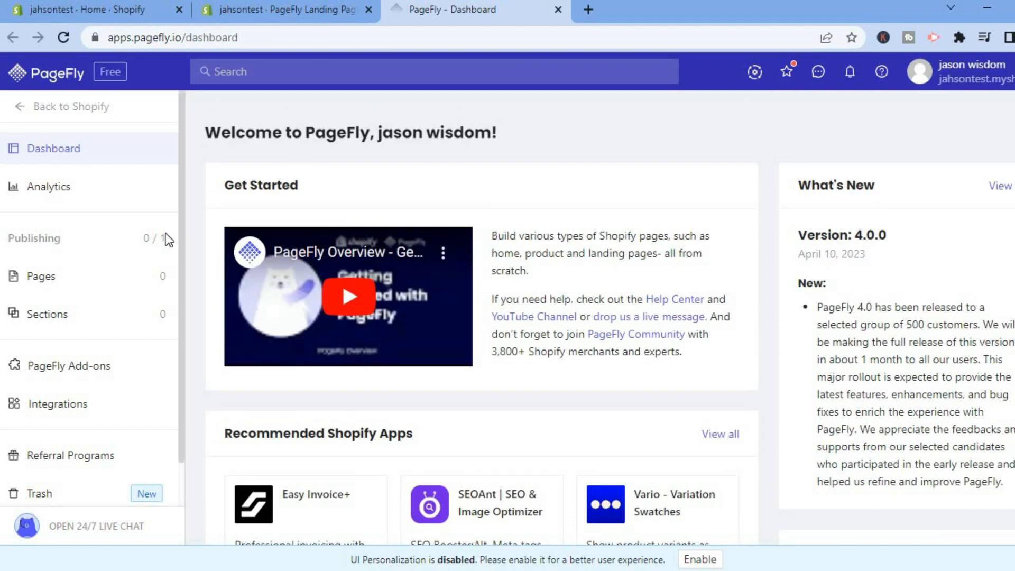
{"action": "left_click", "coordinate": [31, 189]}
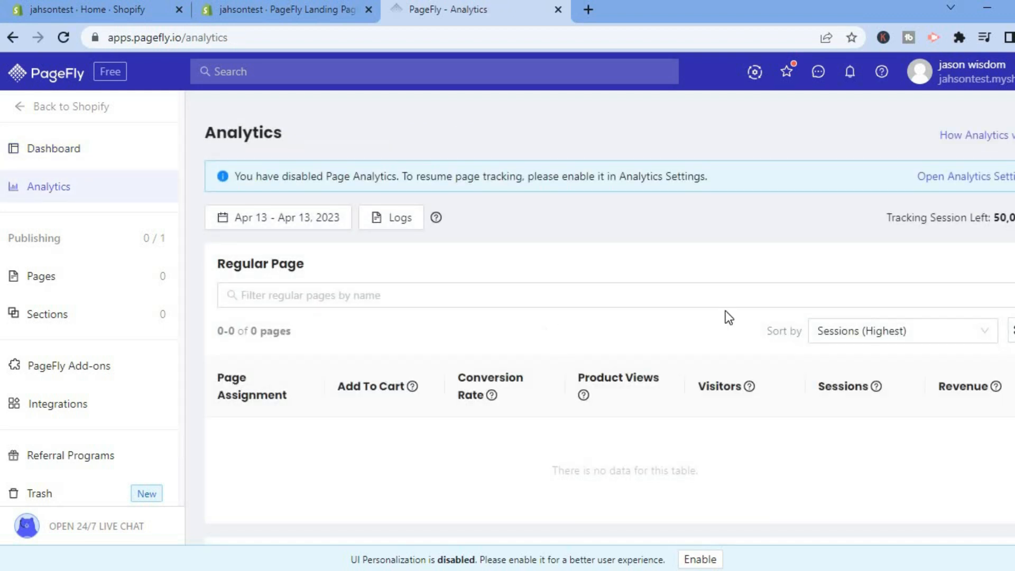
{"action": "scroll", "coordinate": [881, 386], "scroll_direction": "down", "scroll_amount": 1}
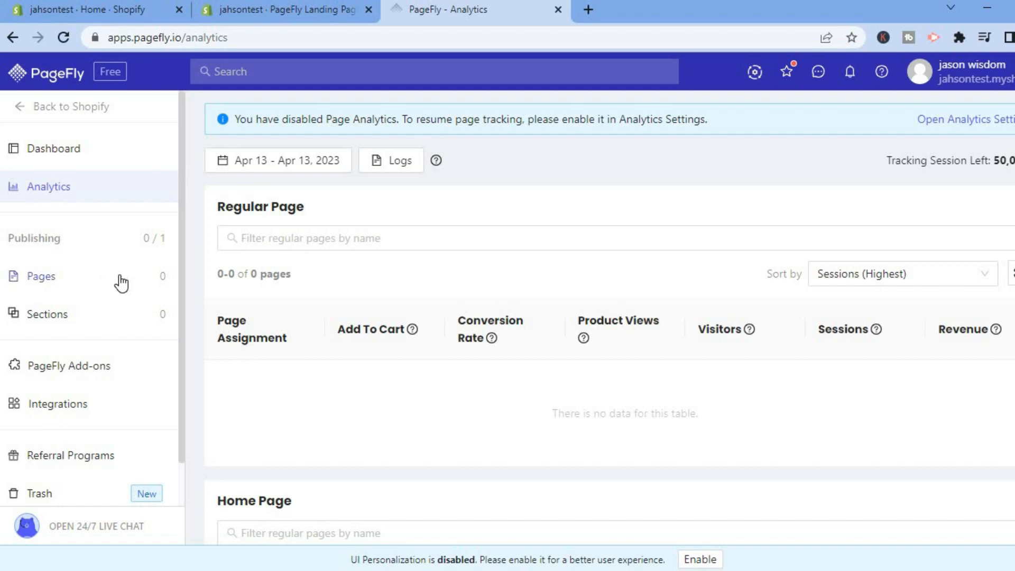
- Start creating a regular page from a template
{"action": "mouse_move", "coordinate": [121, 283]}
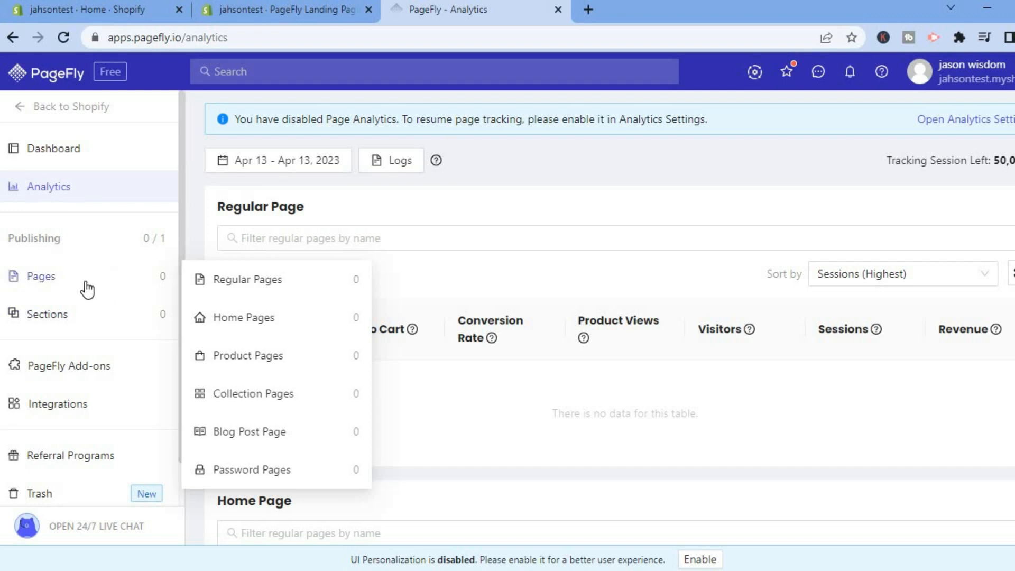
{"action": "left_click", "coordinate": [216, 290]}
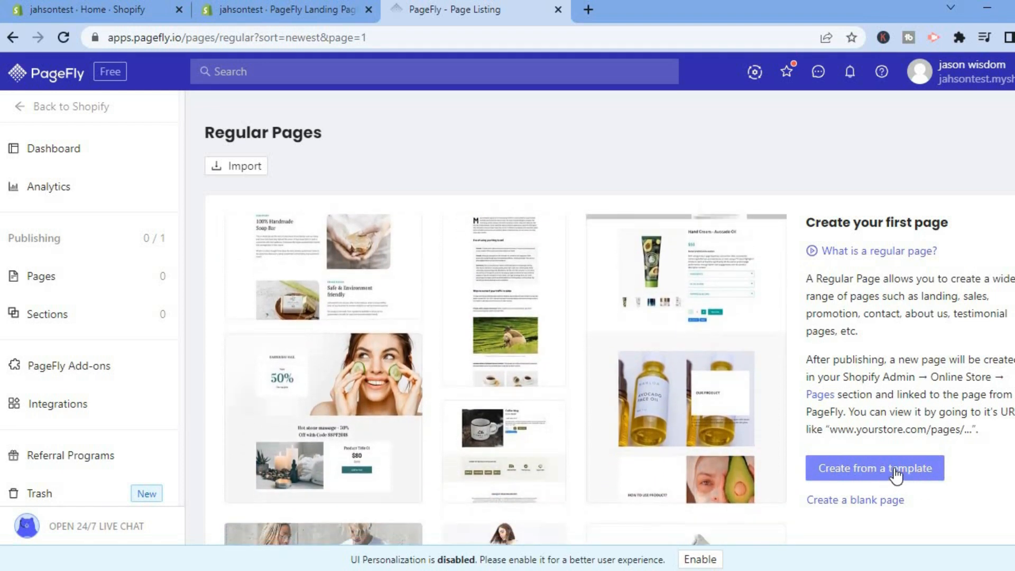
{"action": "left_click", "coordinate": [894, 467]}
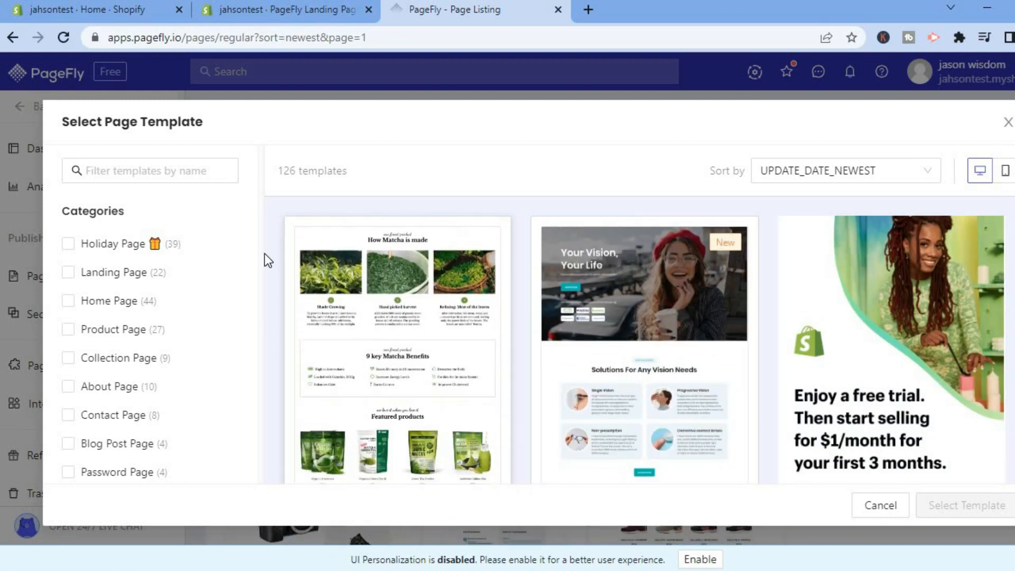
- Browse the templates in the Landing Page category, then switch the category filter to Home Page
{"action": "left_click", "coordinate": [121, 274]}
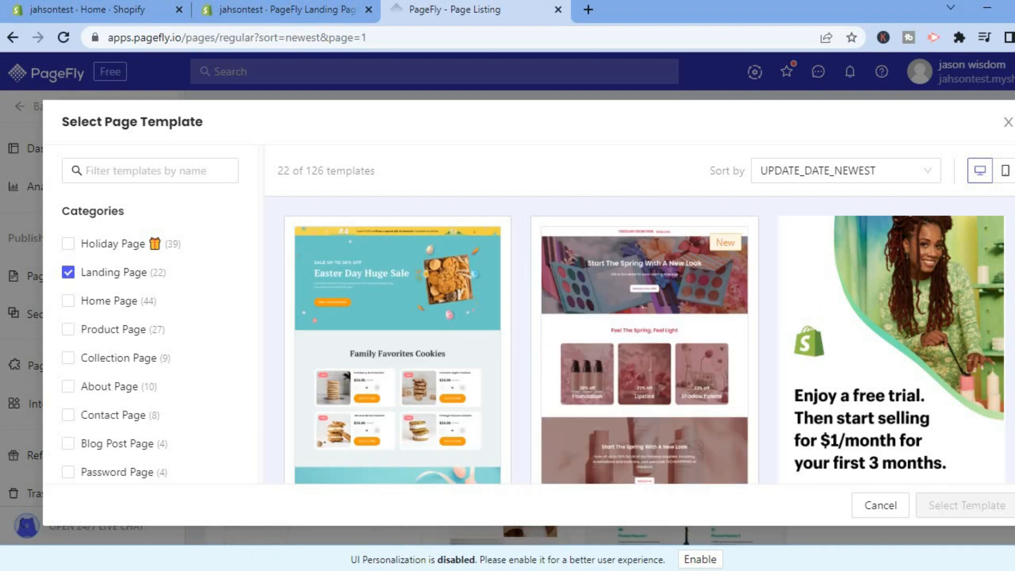
{"action": "scroll", "coordinate": [634, 338], "scroll_direction": "down", "scroll_amount": 8}
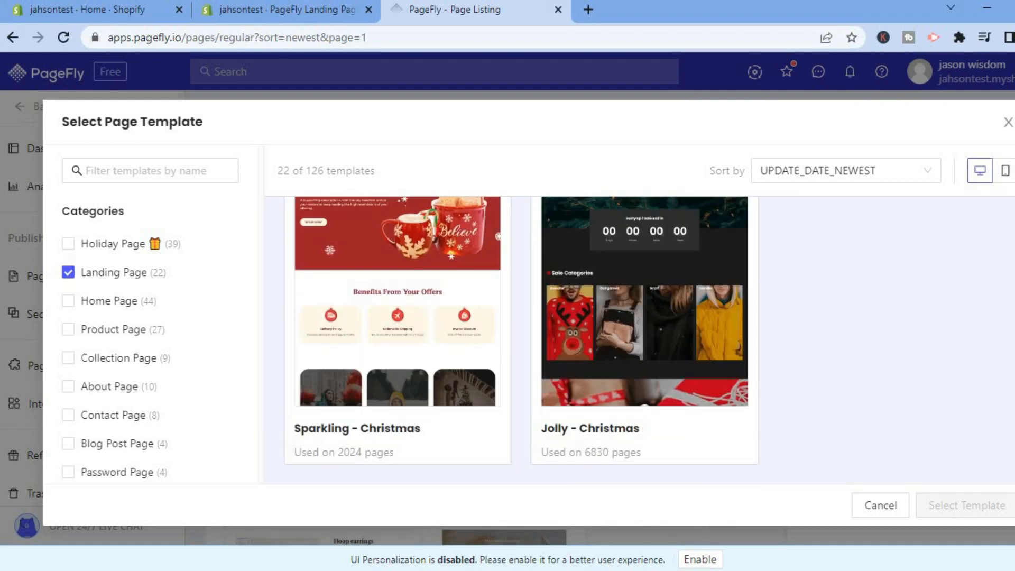
{"action": "scroll", "coordinate": [635, 339], "scroll_direction": "up", "scroll_amount": 6}
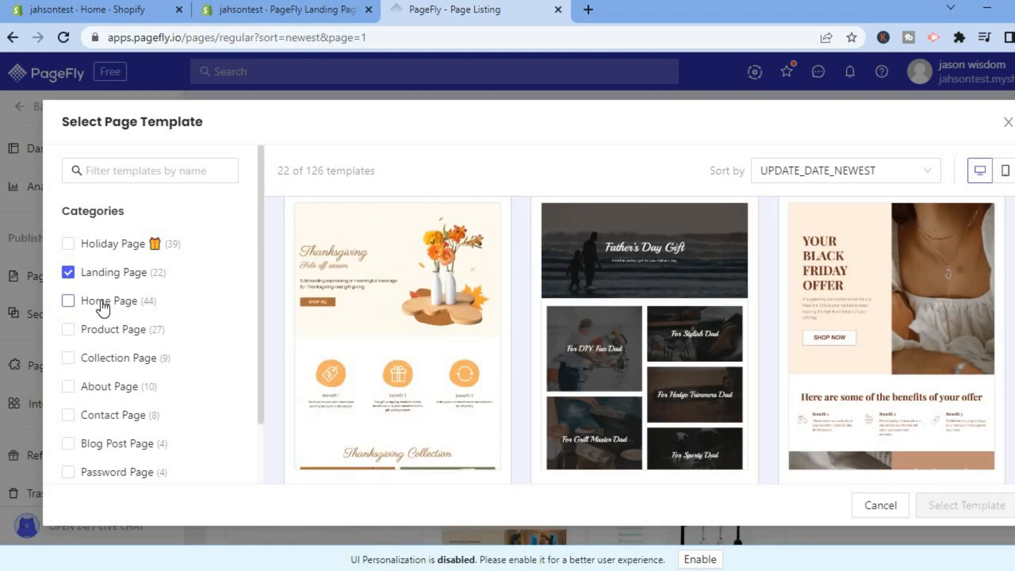
{"action": "left_click", "coordinate": [102, 302]}
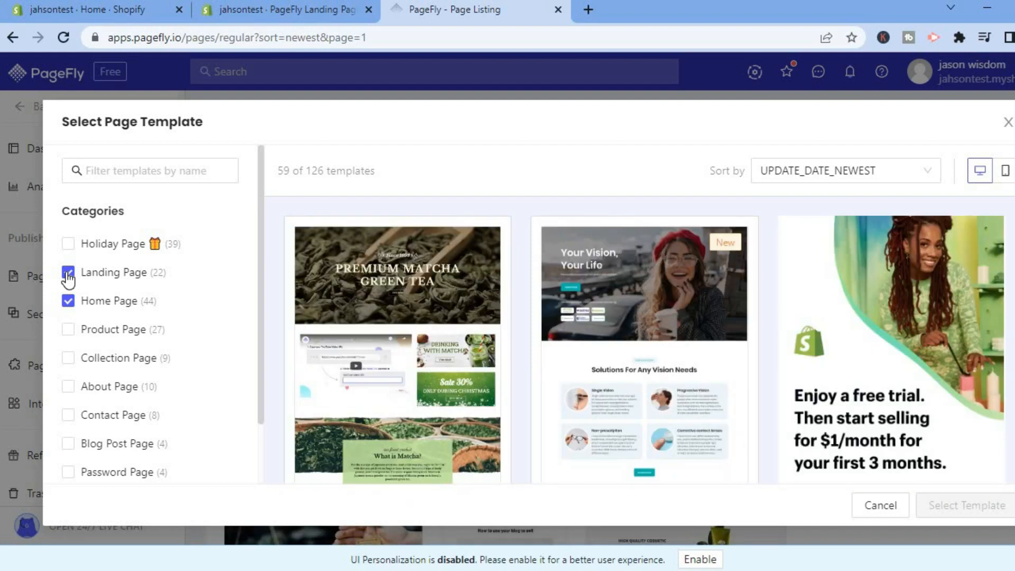
{"action": "left_click", "coordinate": [68, 273]}
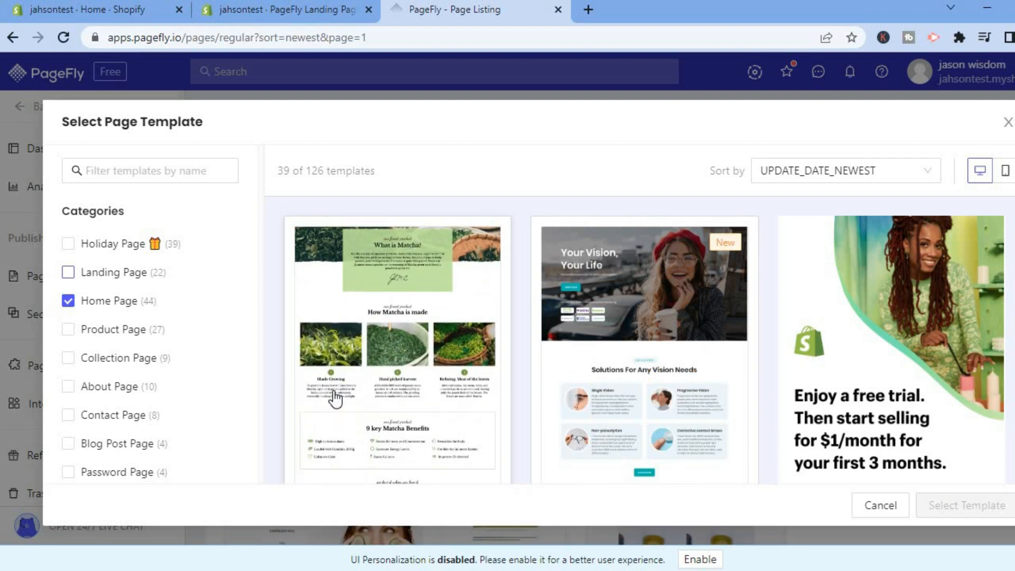
- Filter the page templates to the Product Page category only and browse them
{"action": "left_click", "coordinate": [145, 333]}
{"action": "left_click", "coordinate": [69, 302]}
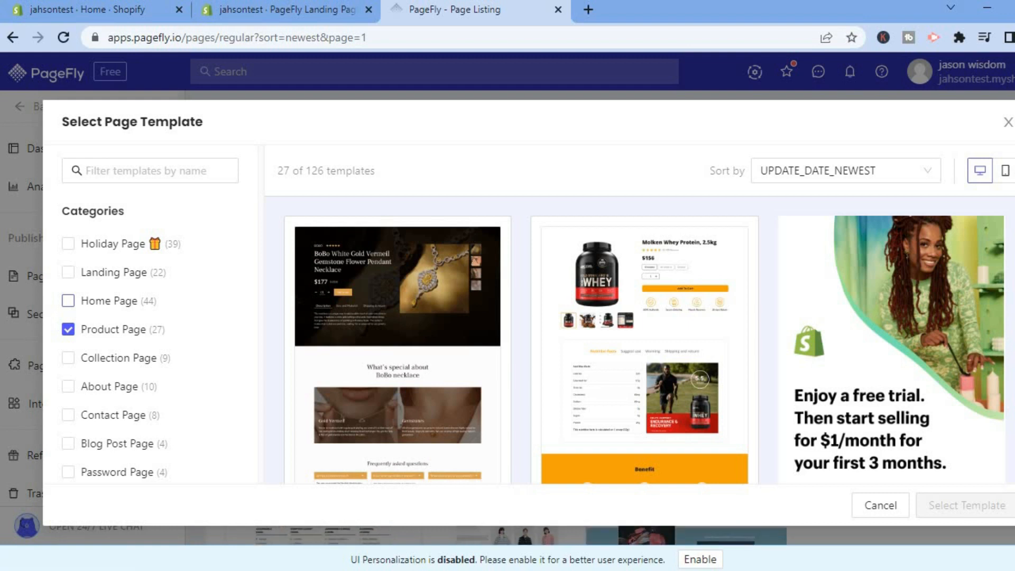
{"action": "scroll", "coordinate": [646, 339], "scroll_direction": "down", "scroll_amount": 6}
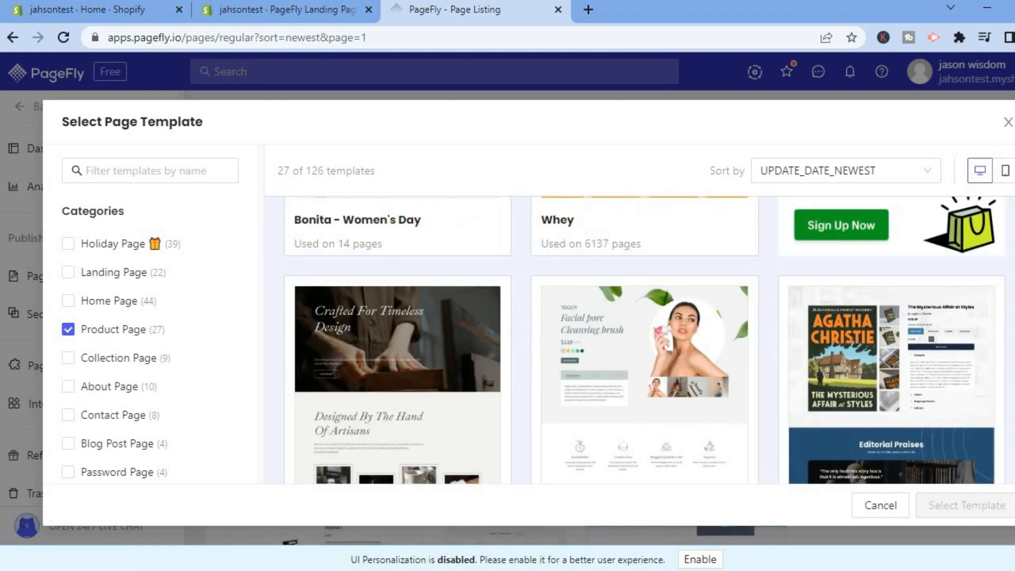
{"action": "scroll", "coordinate": [645, 338], "scroll_direction": "up", "scroll_amount": 5}
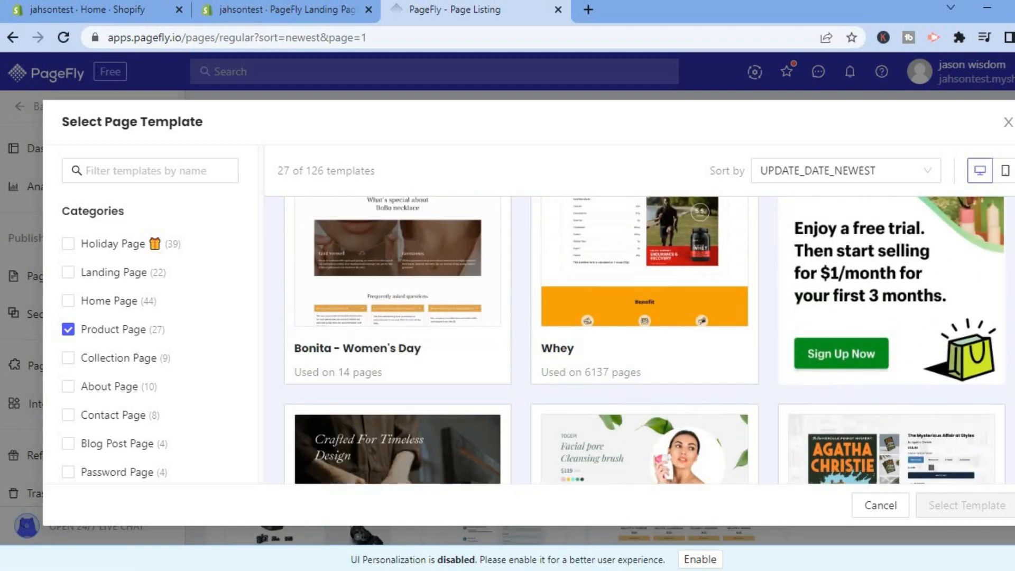
{"action": "scroll", "coordinate": [645, 339], "scroll_direction": "up", "scroll_amount": 1}
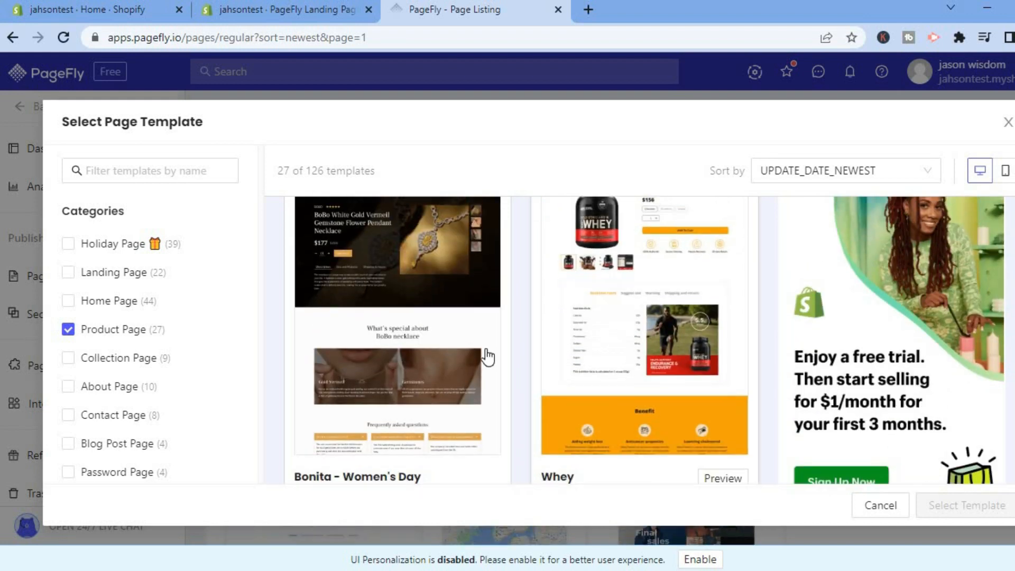
- Create the page from the Whey product page template
{"action": "left_click", "coordinate": [618, 336]}
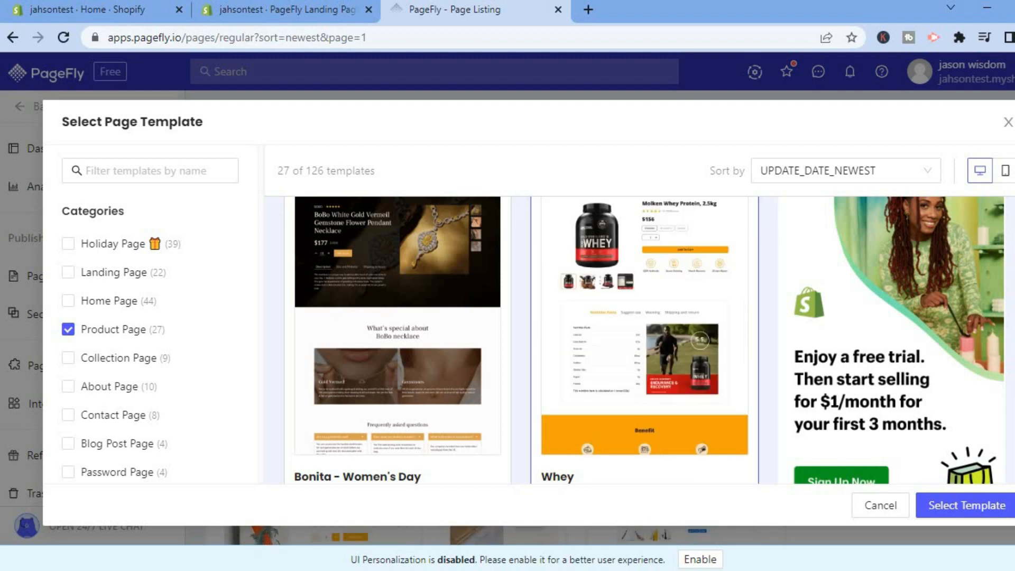
{"action": "scroll", "coordinate": [616, 339], "scroll_direction": "down", "scroll_amount": 1}
{"action": "mouse_move", "coordinate": [637, 383]}
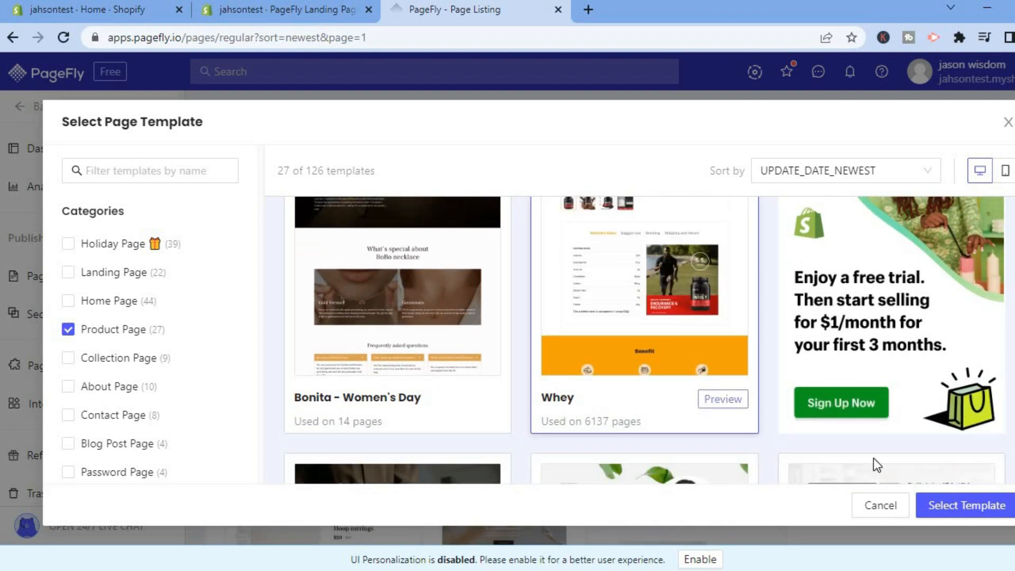
{"action": "left_click", "coordinate": [959, 508]}
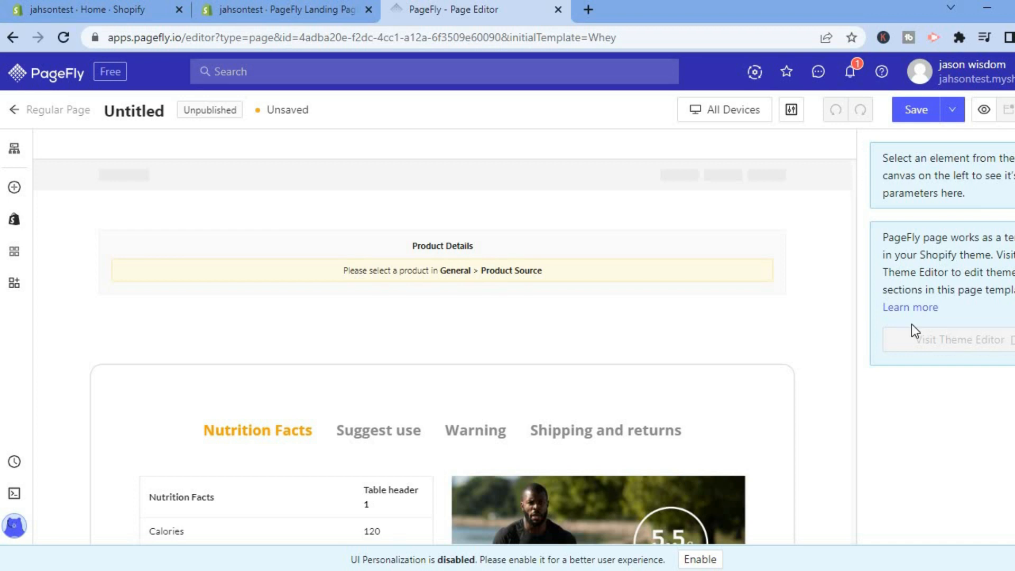
- Clear the source of the image beside the nutrition facts table
{"action": "scroll", "coordinate": [858, 215], "scroll_direction": "down", "scroll_amount": 4}
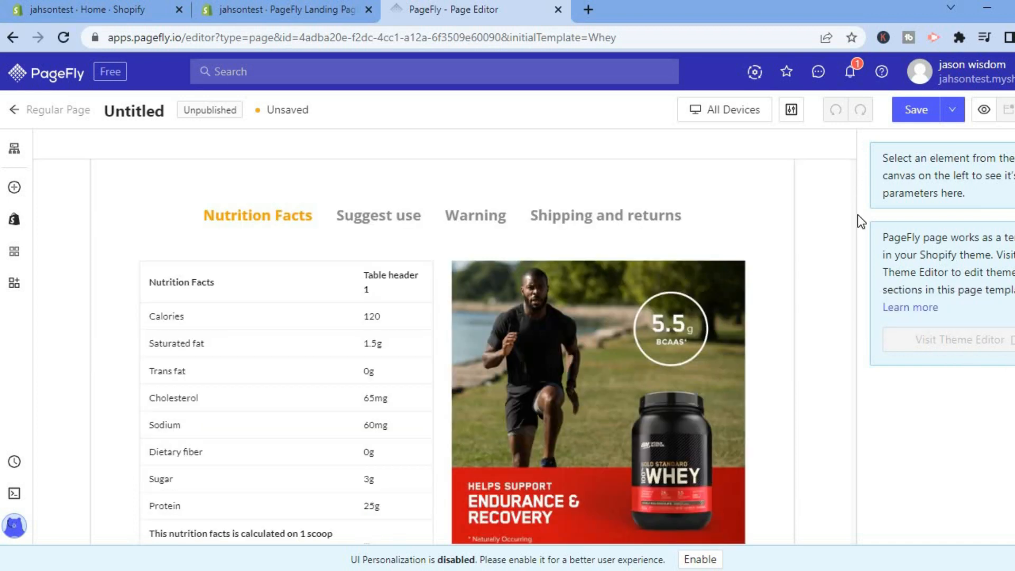
{"action": "left_click", "coordinate": [595, 390]}
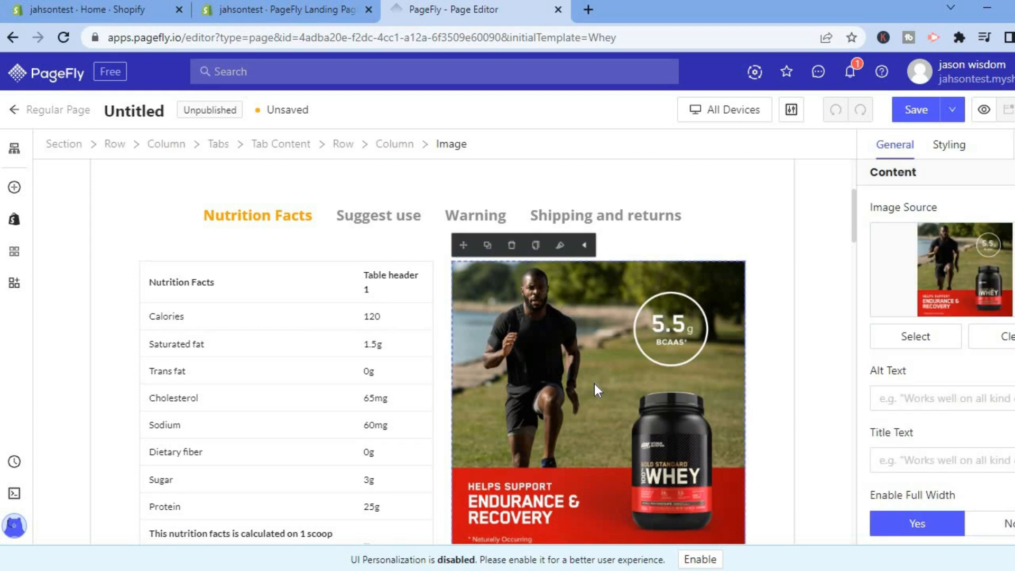
{"action": "left_click", "coordinate": [1008, 341]}
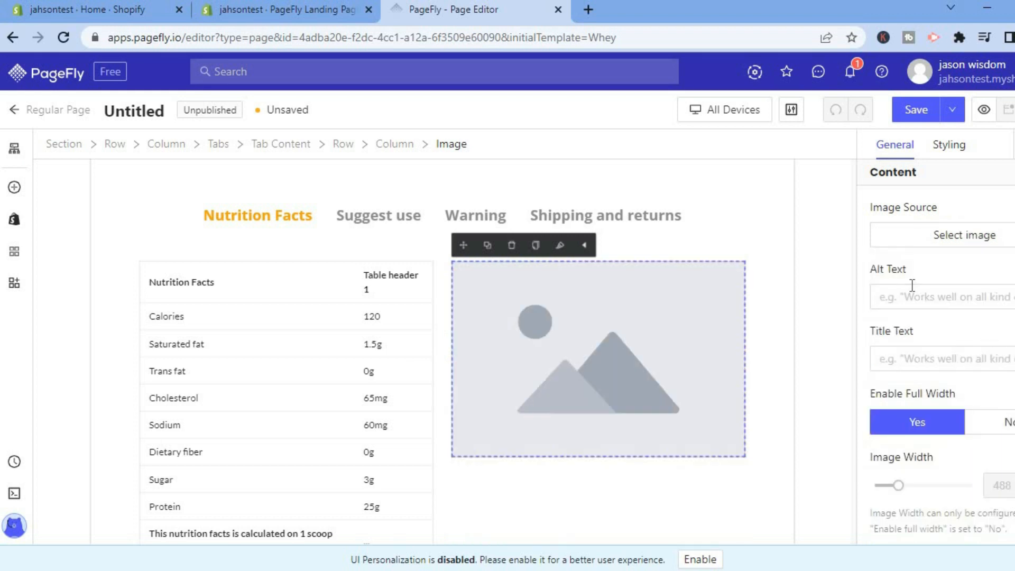
- Upload the Green Minimalist Wall Art Photo Frame image from Downloads and use it as the source of the empty image
{"action": "left_click", "coordinate": [946, 243]}
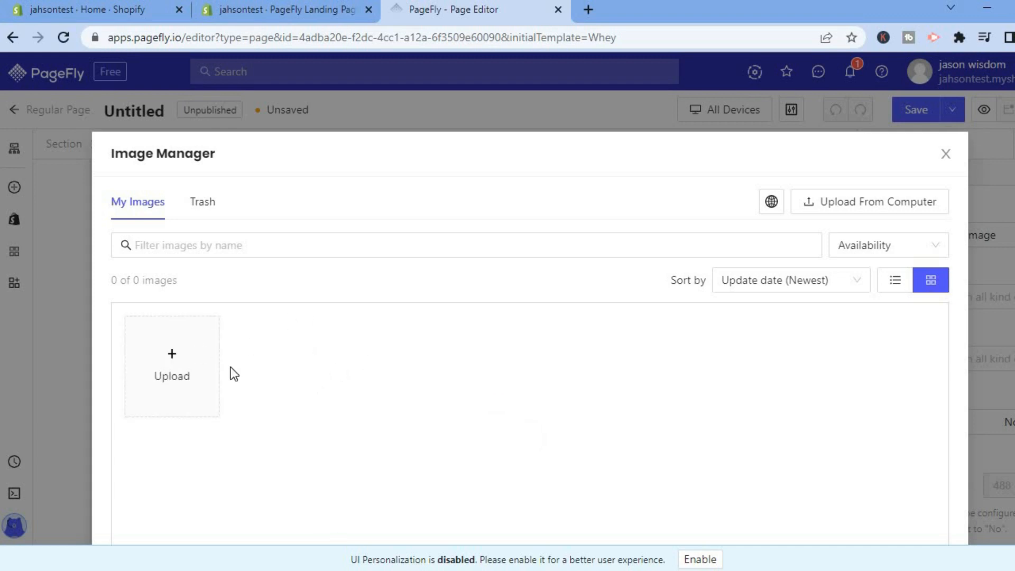
{"action": "left_click", "coordinate": [179, 355]}
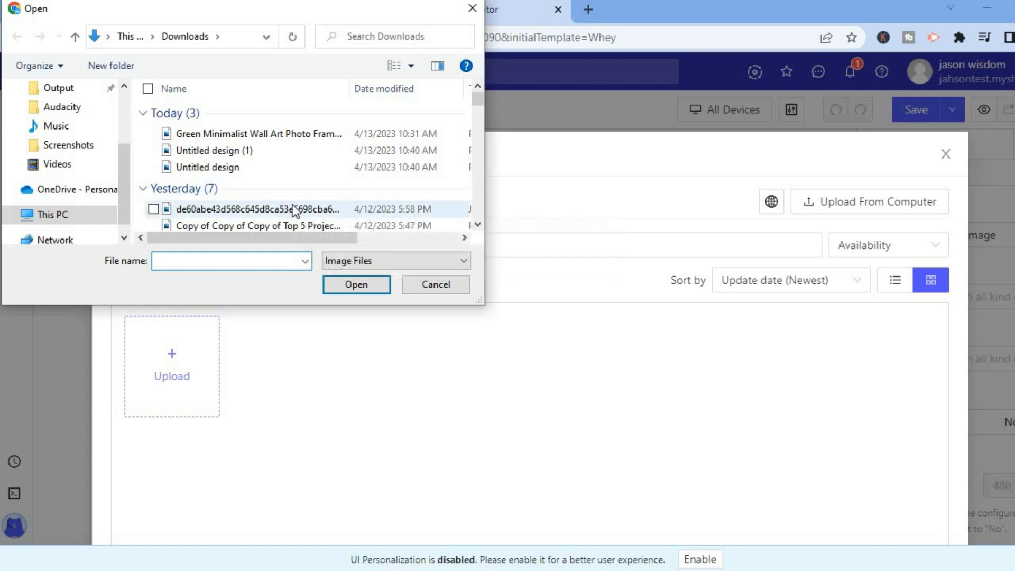
{"action": "left_click", "coordinate": [306, 134]}
{"action": "left_click", "coordinate": [355, 288]}
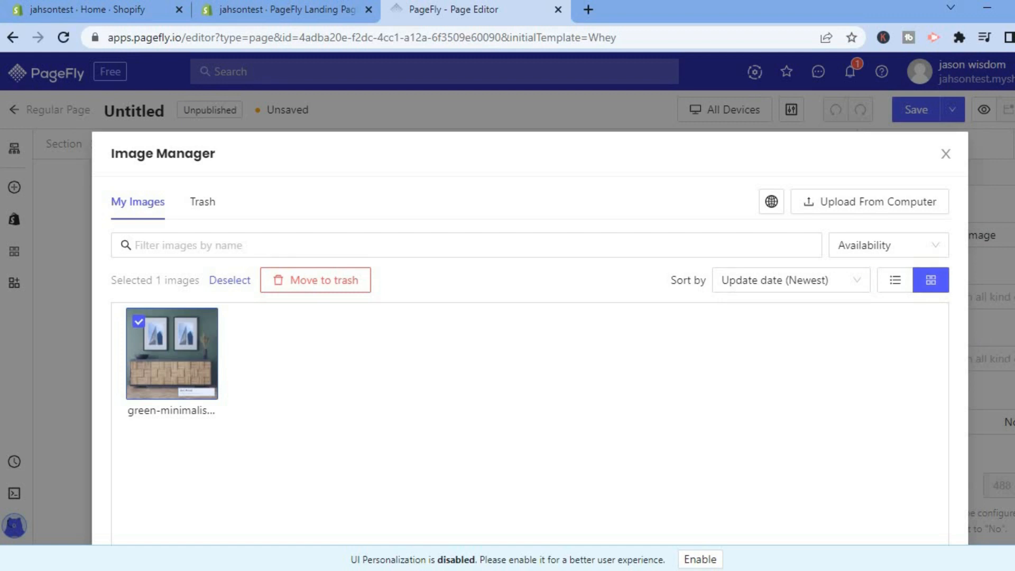
{"action": "scroll", "coordinate": [529, 317], "scroll_direction": "down", "scroll_amount": 1}
{"action": "left_click", "coordinate": [928, 534]}
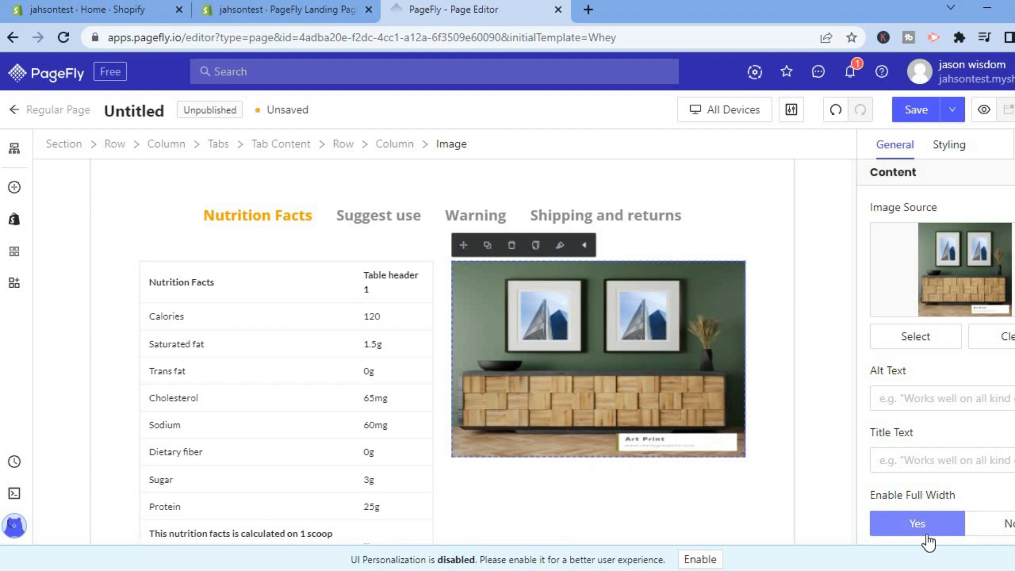
- Review the image's general settings, from alt text and image ratio to click action and device visibility
{"action": "left_click", "coordinate": [912, 396]}
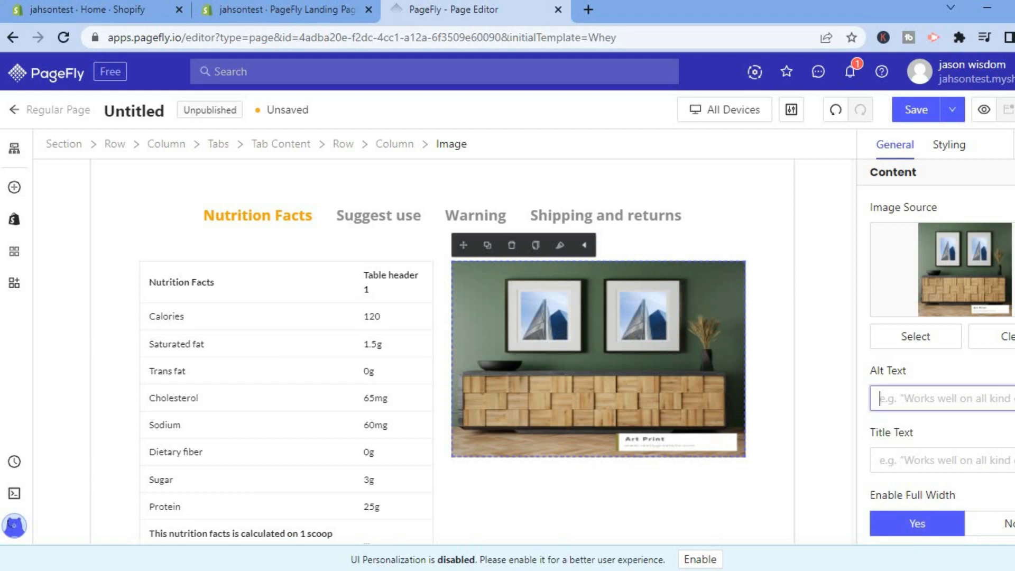
{"action": "scroll", "coordinate": [936, 354], "scroll_direction": "down", "scroll_amount": 4}
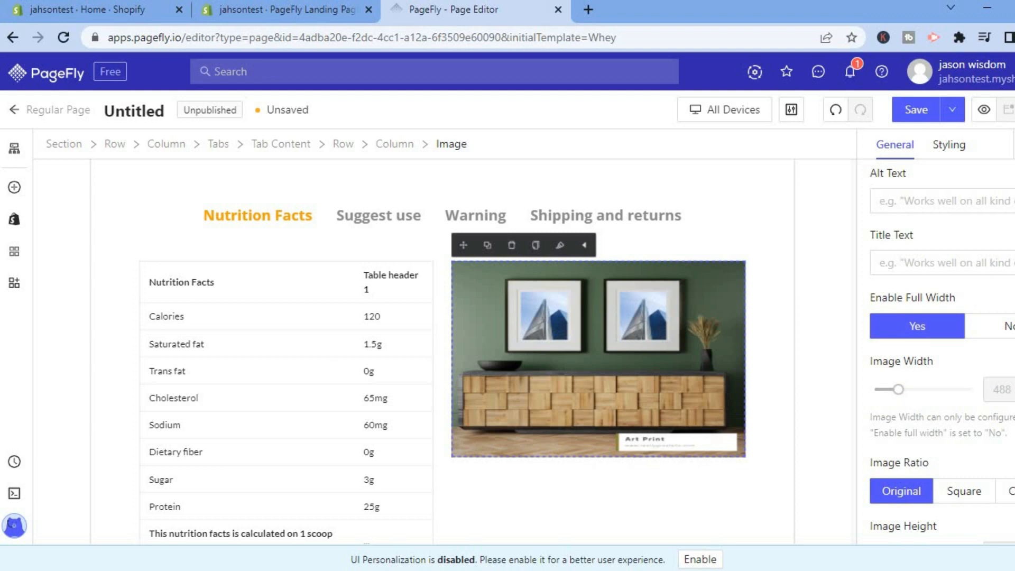
{"action": "scroll", "coordinate": [936, 352], "scroll_direction": "down", "scroll_amount": 5}
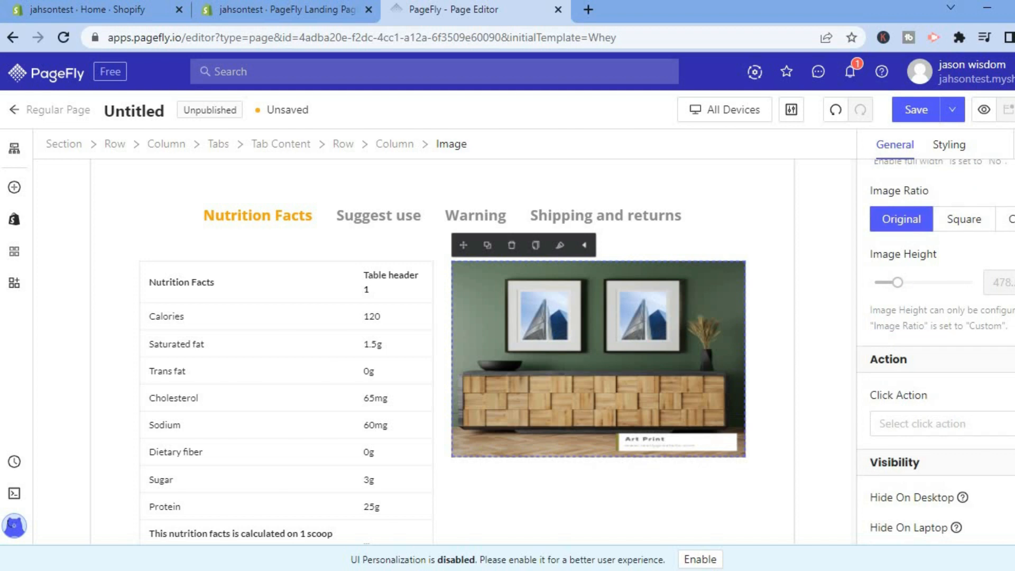
{"action": "scroll", "coordinate": [936, 352], "scroll_direction": "up", "scroll_amount": 1}
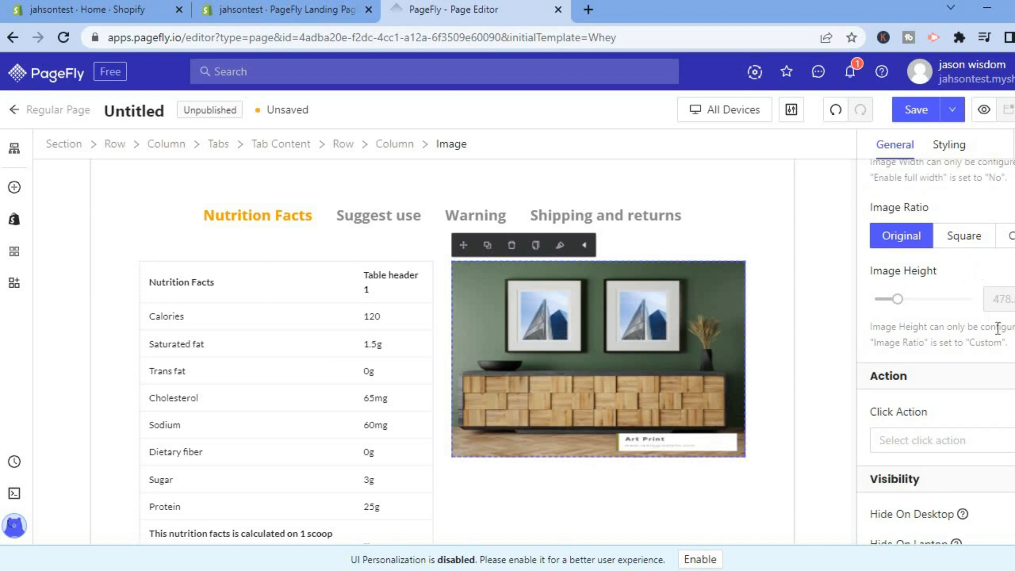
{"action": "scroll", "coordinate": [936, 352], "scroll_direction": "down", "scroll_amount": 3}
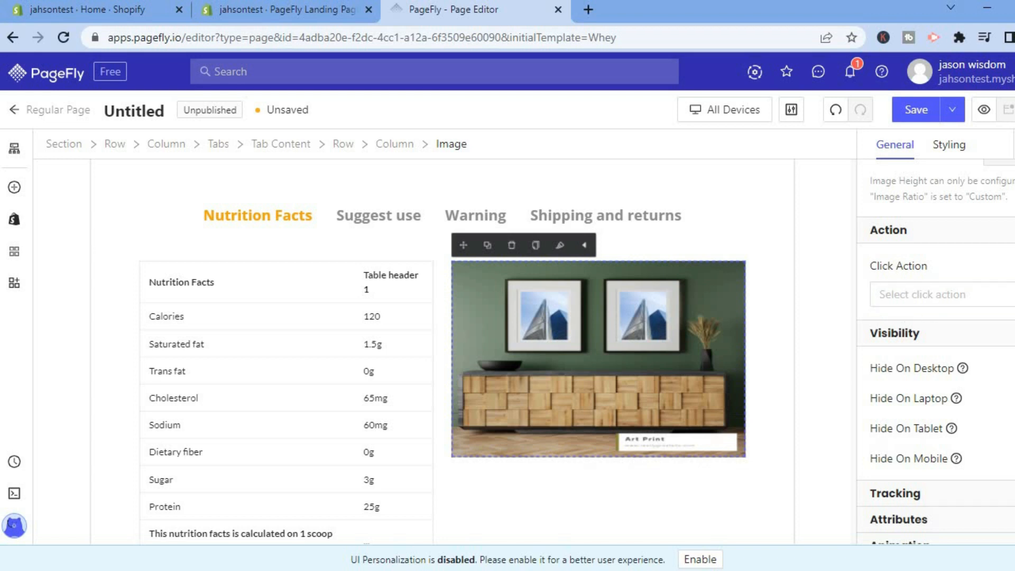
{"action": "scroll", "coordinate": [936, 352], "scroll_direction": "down", "scroll_amount": 1}
{"action": "scroll", "coordinate": [923, 177], "scroll_direction": "up", "scroll_amount": 8}
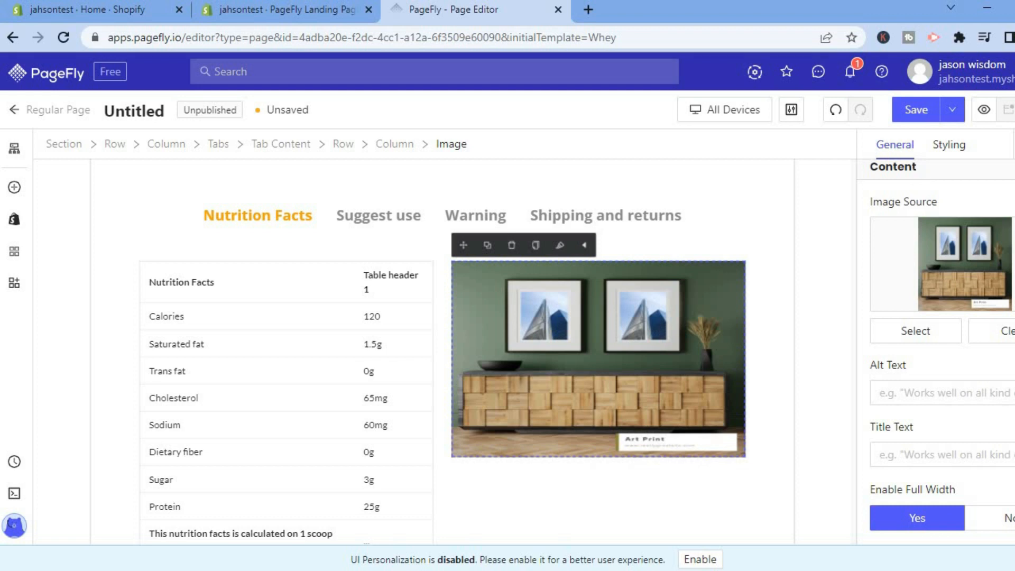
{"action": "scroll", "coordinate": [936, 352], "scroll_direction": "up", "scroll_amount": 1}
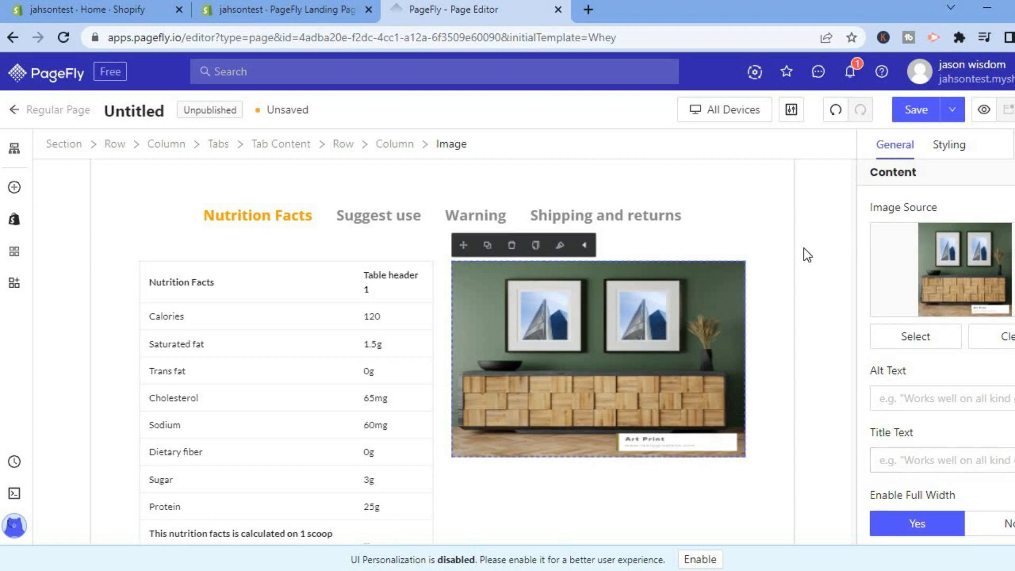
- Examine the general settings of the Nutrition Facts tab header and of the nutrition table below it
{"action": "left_click", "coordinate": [823, 220]}
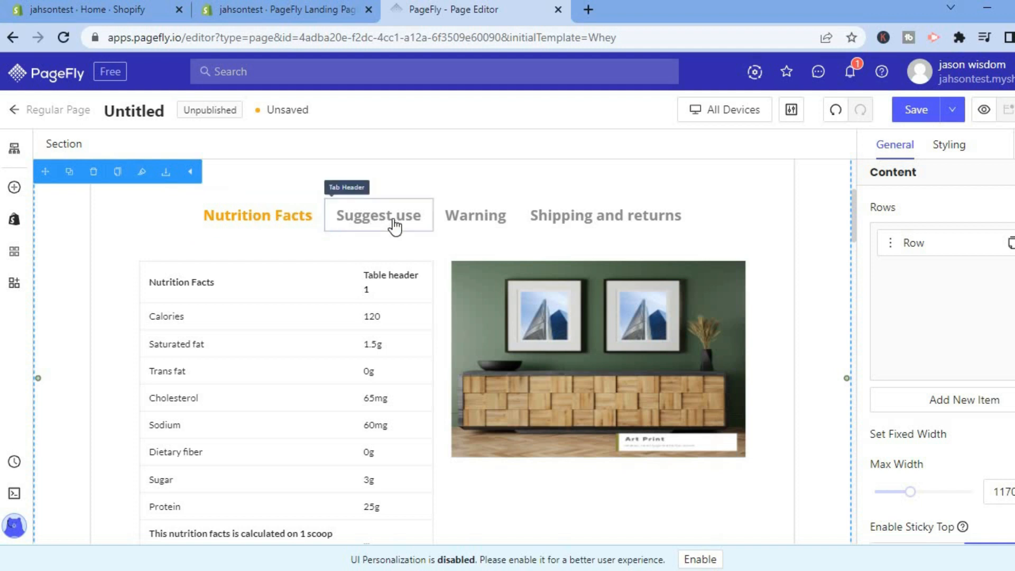
{"action": "left_click", "coordinate": [294, 214]}
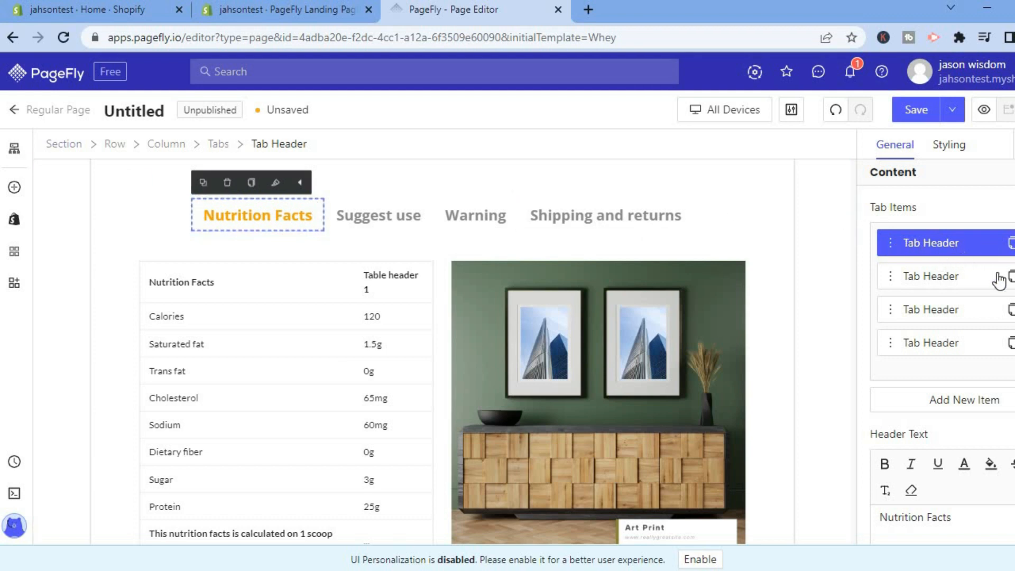
{"action": "scroll", "coordinate": [936, 352], "scroll_direction": "down", "scroll_amount": 5}
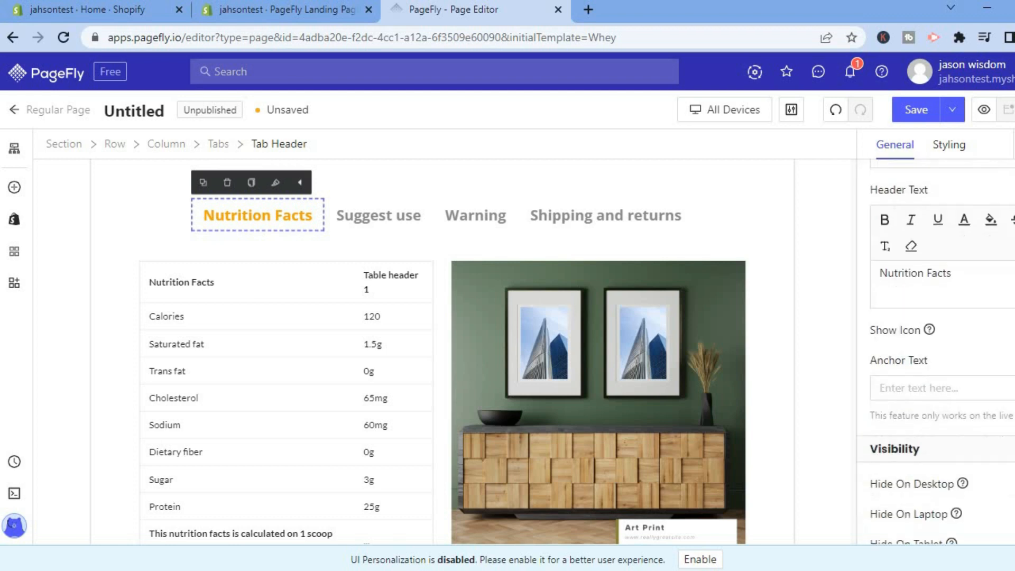
{"action": "scroll", "coordinate": [936, 352], "scroll_direction": "down", "scroll_amount": 3}
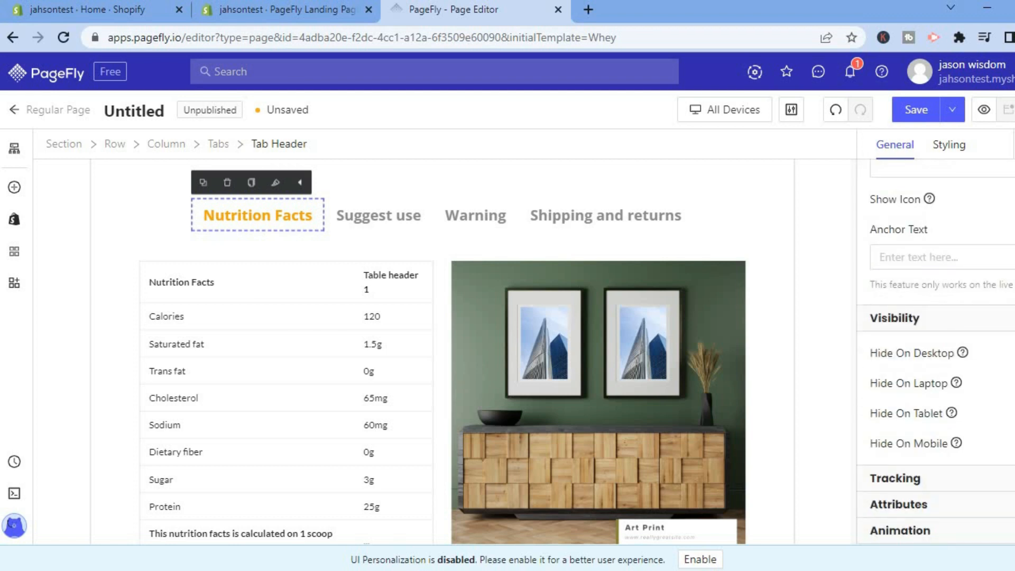
{"action": "scroll", "coordinate": [899, 261], "scroll_direction": "up", "scroll_amount": 8}
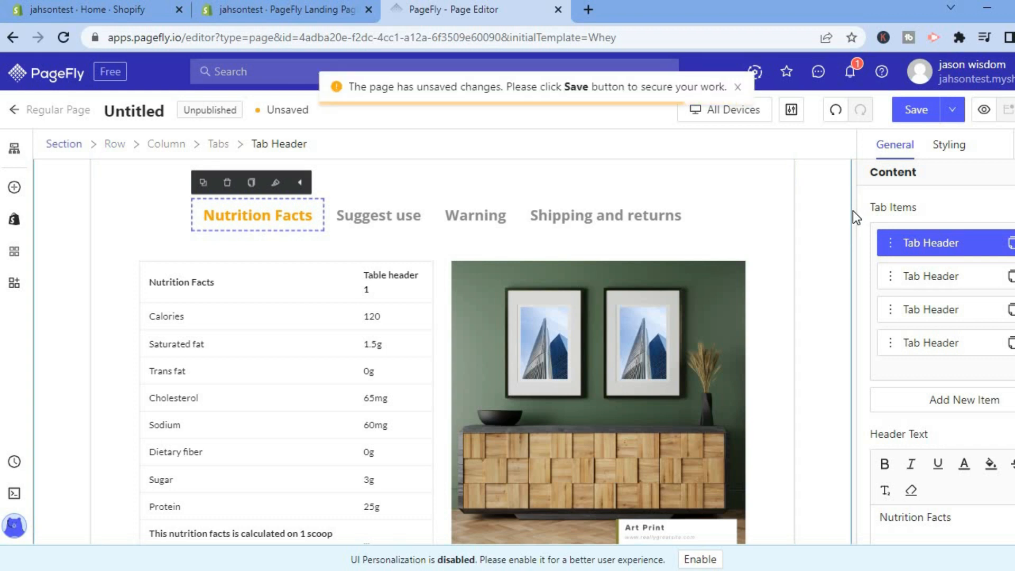
{"action": "scroll", "coordinate": [851, 222], "scroll_direction": "down", "scroll_amount": 8}
{"action": "scroll", "coordinate": [849, 267], "scroll_direction": "up", "scroll_amount": 3}
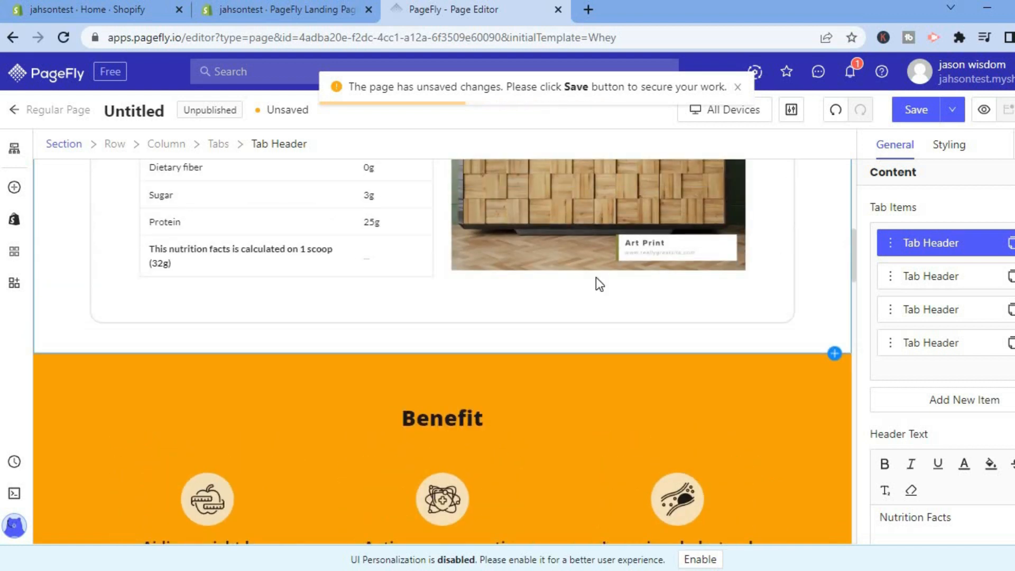
{"action": "left_click", "coordinate": [255, 228]}
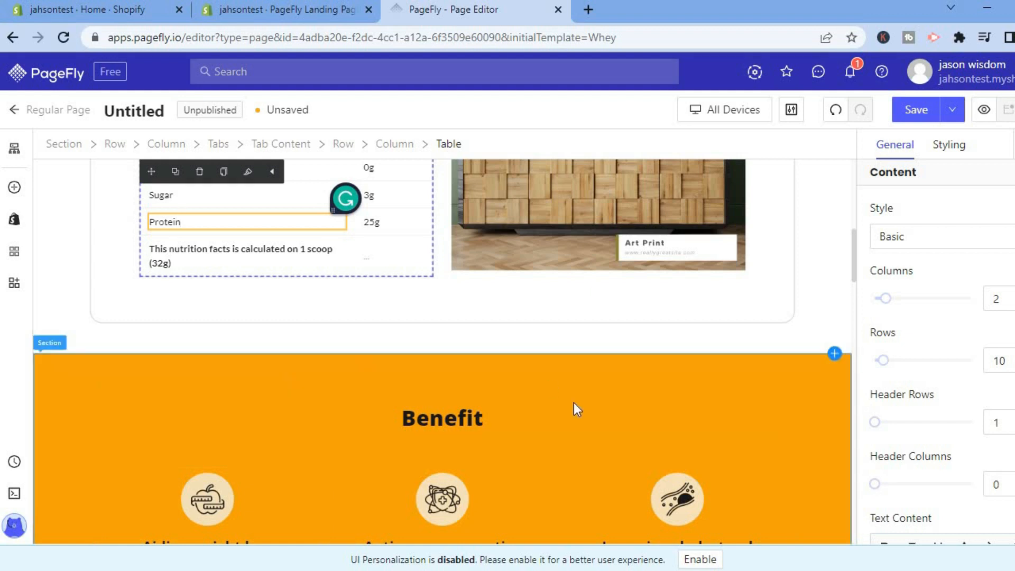
- Examine the Benefit section's general settings and its row's styling options, including the additional typography settings
{"action": "left_click", "coordinate": [851, 230]}
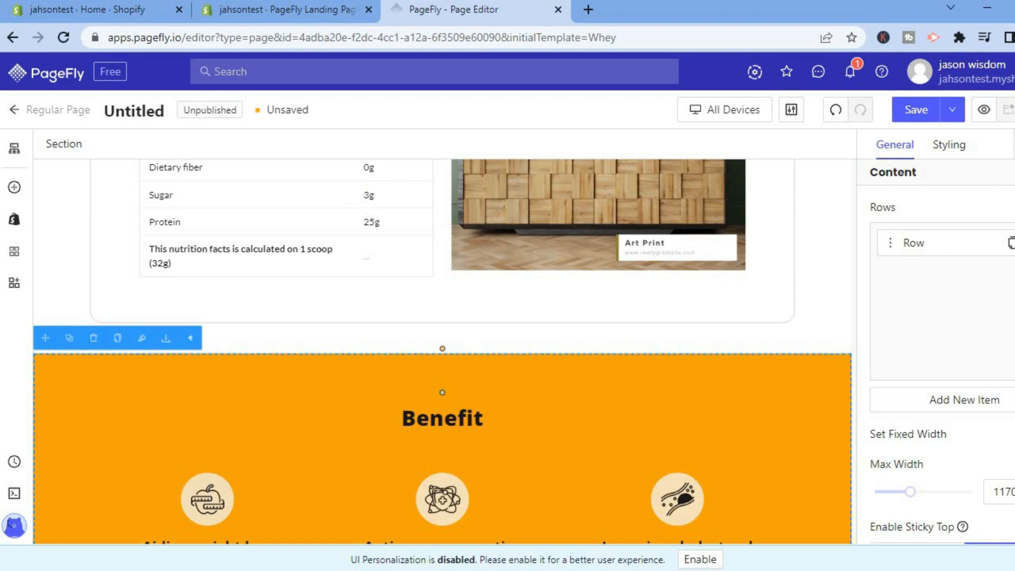
{"action": "scroll", "coordinate": [937, 352], "scroll_direction": "down", "scroll_amount": 2}
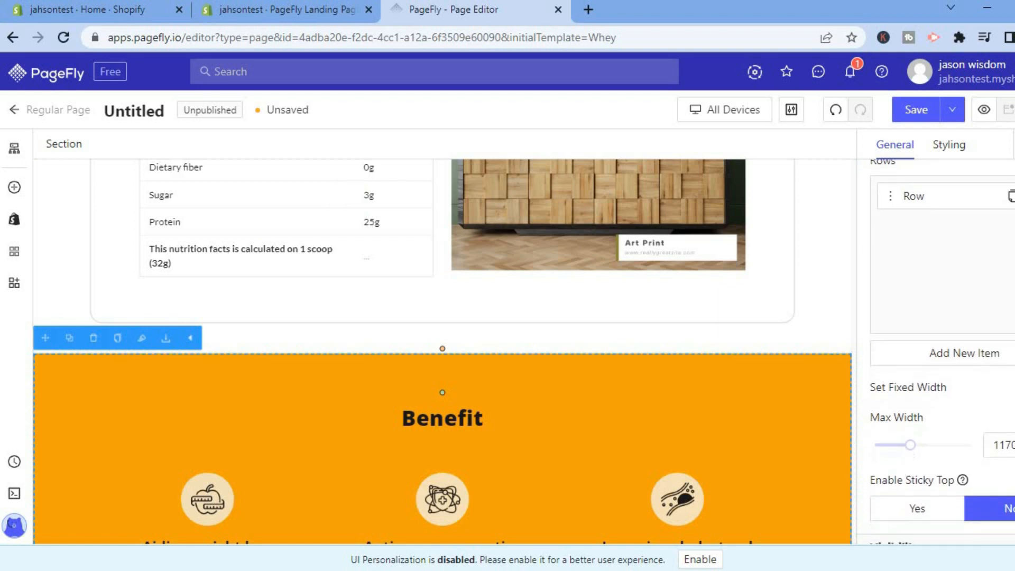
{"action": "scroll", "coordinate": [936, 352], "scroll_direction": "down", "scroll_amount": 3}
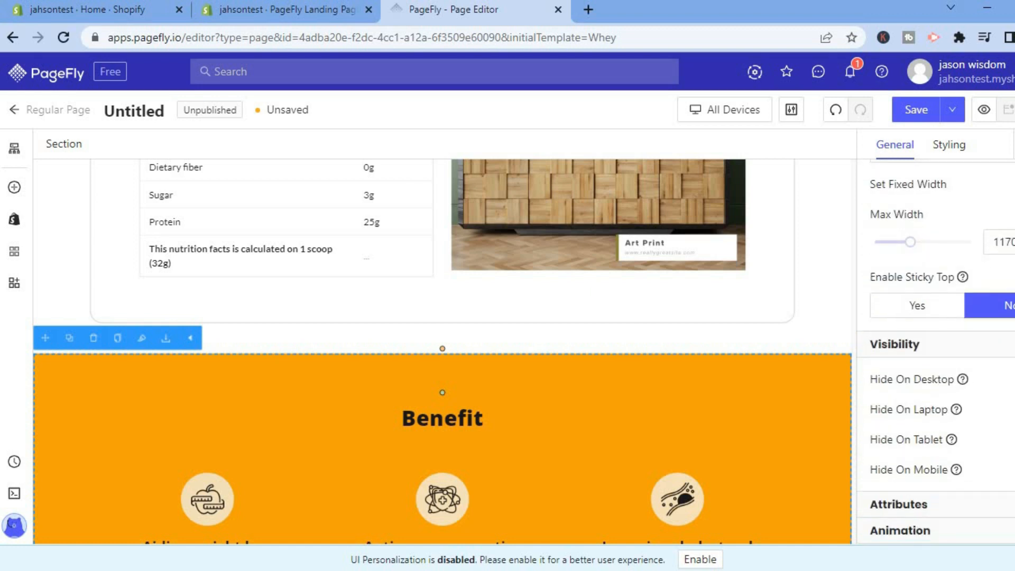
{"action": "scroll", "coordinate": [936, 312], "scroll_direction": "up", "scroll_amount": 5}
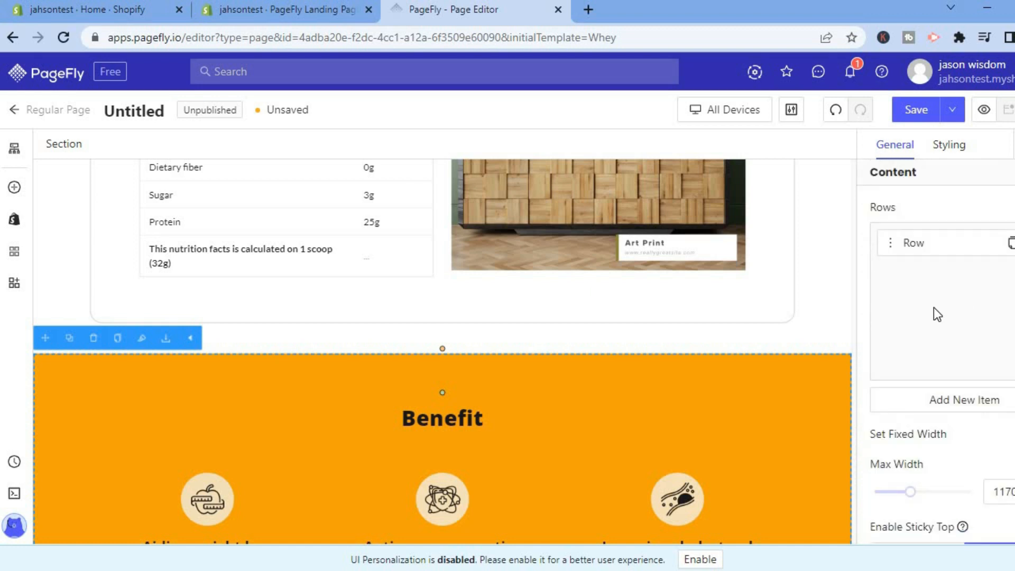
{"action": "left_click", "coordinate": [890, 246]}
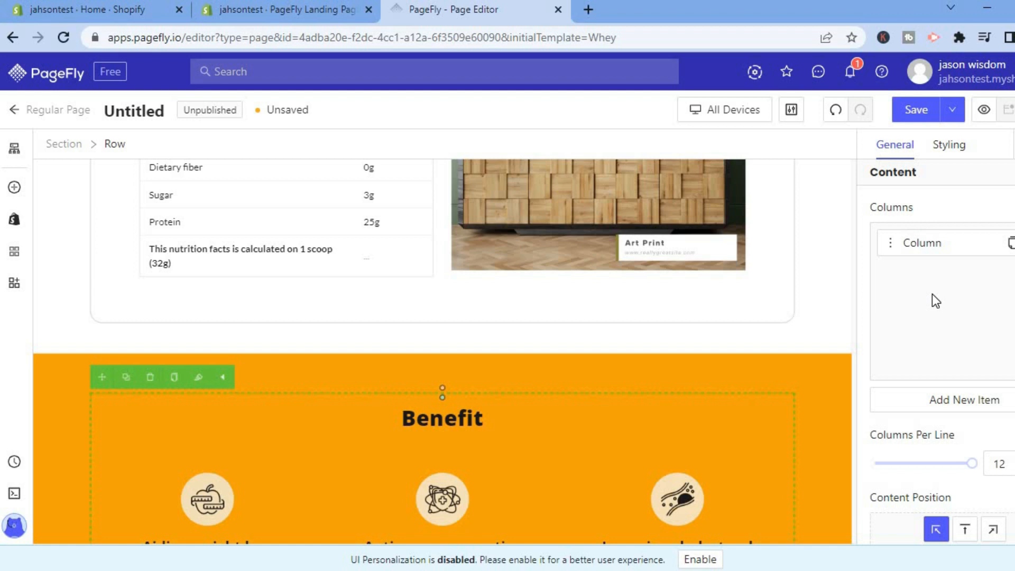
{"action": "left_click", "coordinate": [940, 153]}
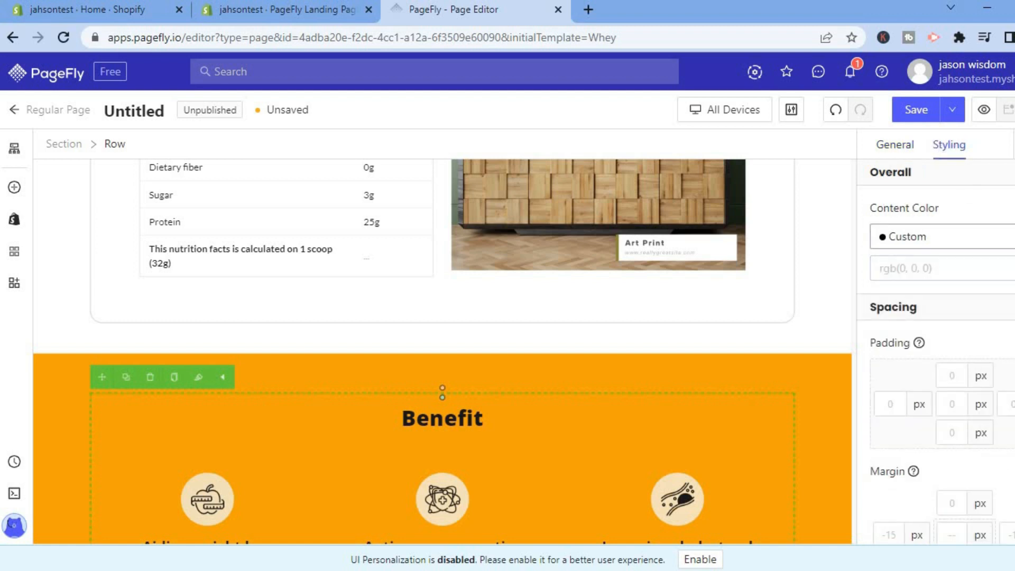
{"action": "scroll", "coordinate": [936, 344], "scroll_direction": "down", "scroll_amount": 8}
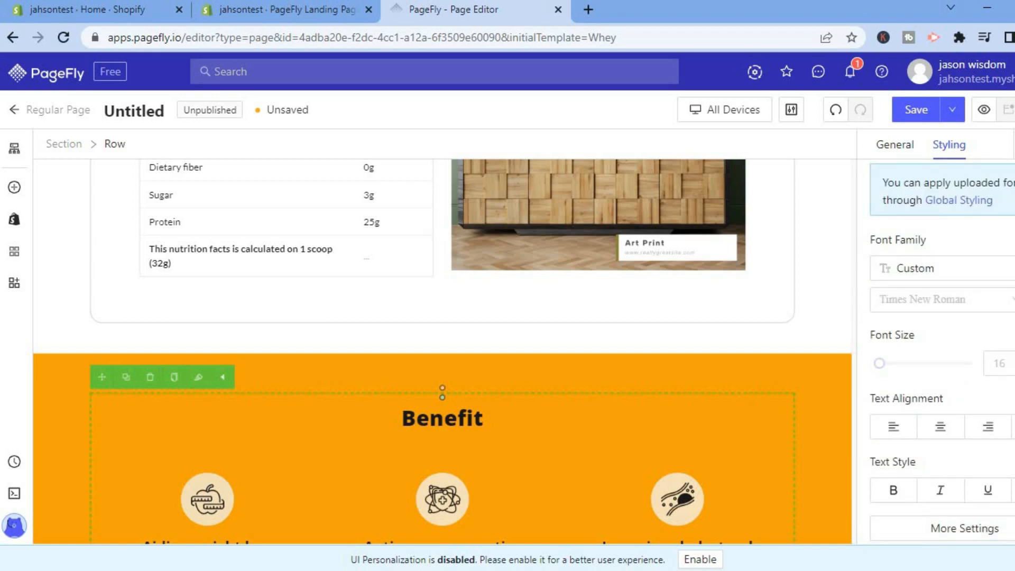
{"action": "left_click", "coordinate": [970, 542]}
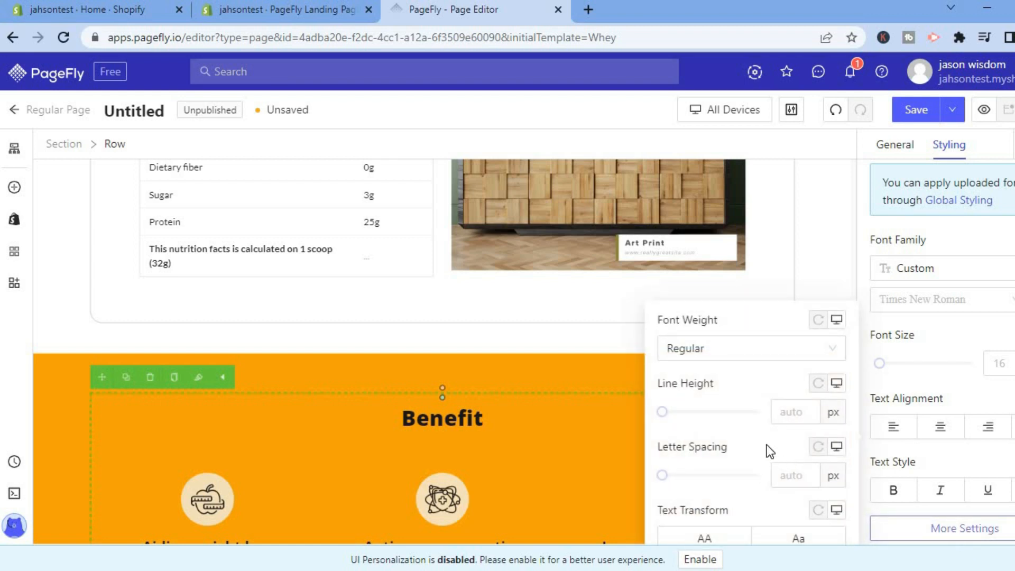
{"action": "left_click", "coordinate": [818, 257]}
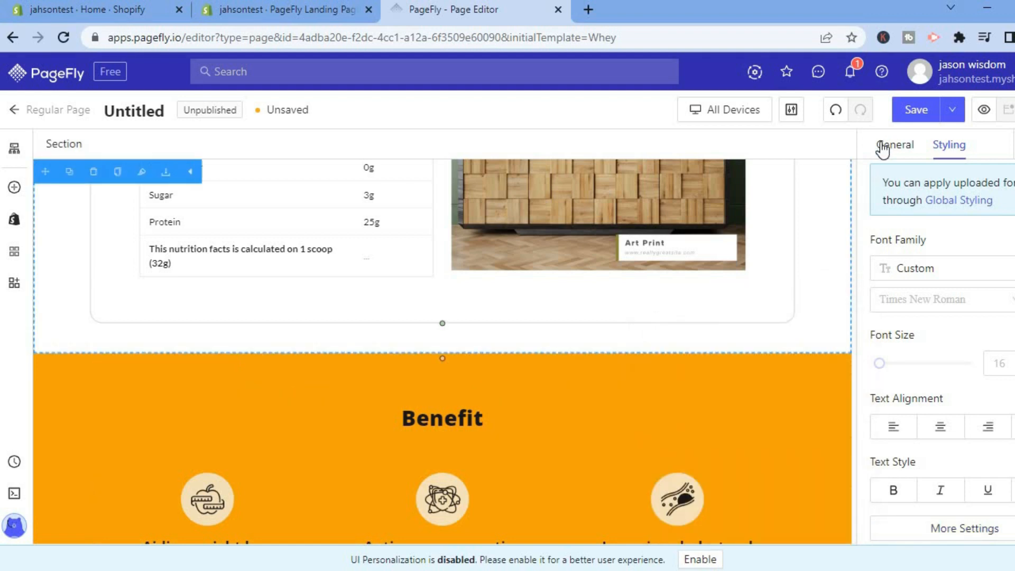
- Check the page's layout in the Mobile view, then return to the All Devices view
{"action": "left_click", "coordinate": [747, 117]}
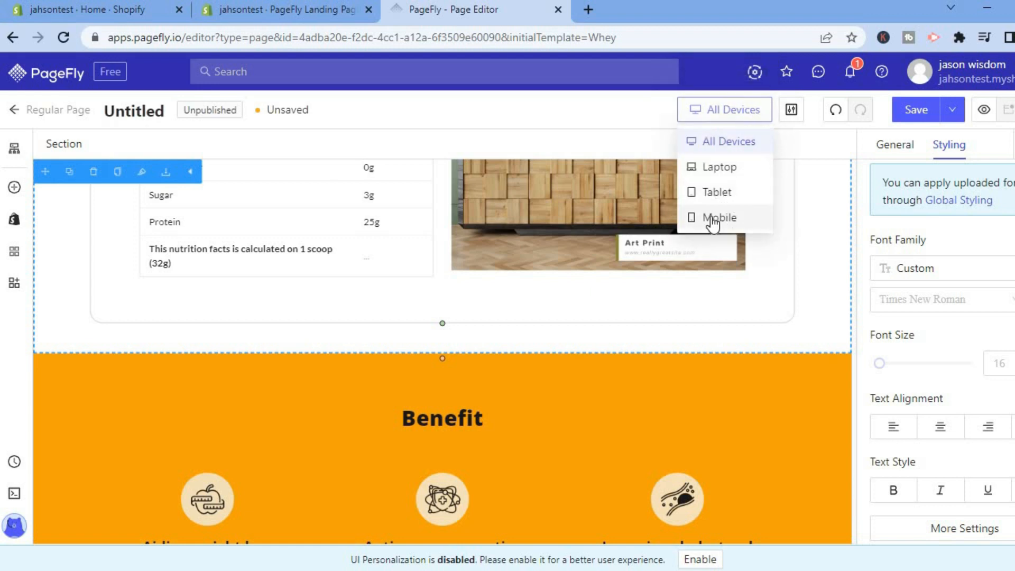
{"action": "scroll", "coordinate": [712, 217], "scroll_direction": "up", "scroll_amount": 5}
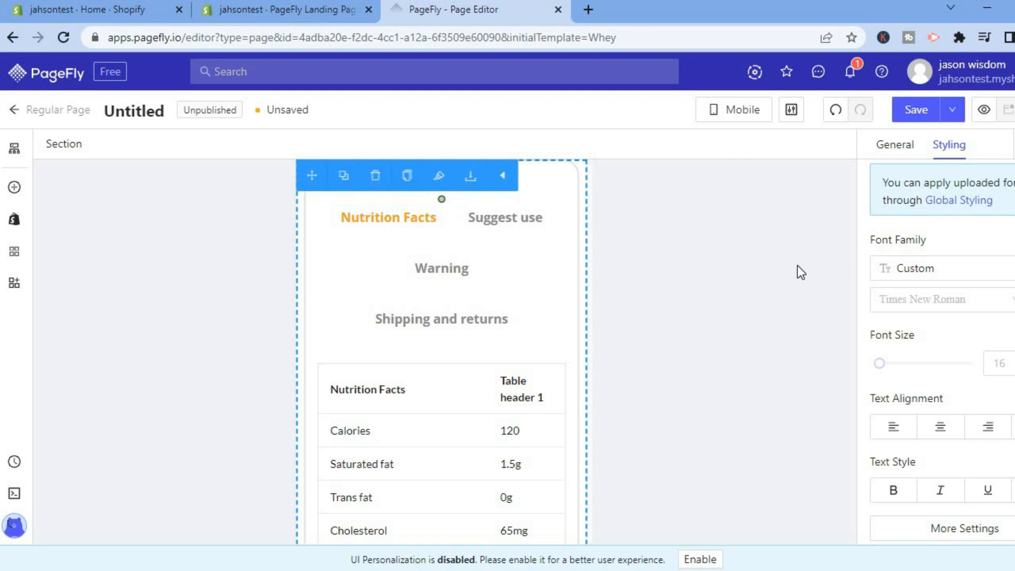
{"action": "left_click", "coordinate": [753, 117]}
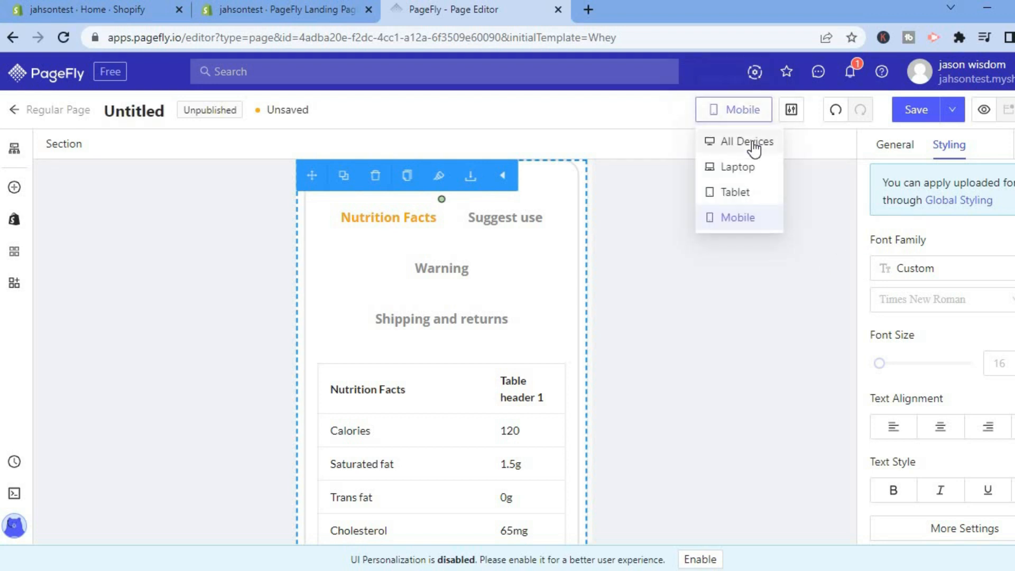
{"action": "left_click", "coordinate": [755, 147]}
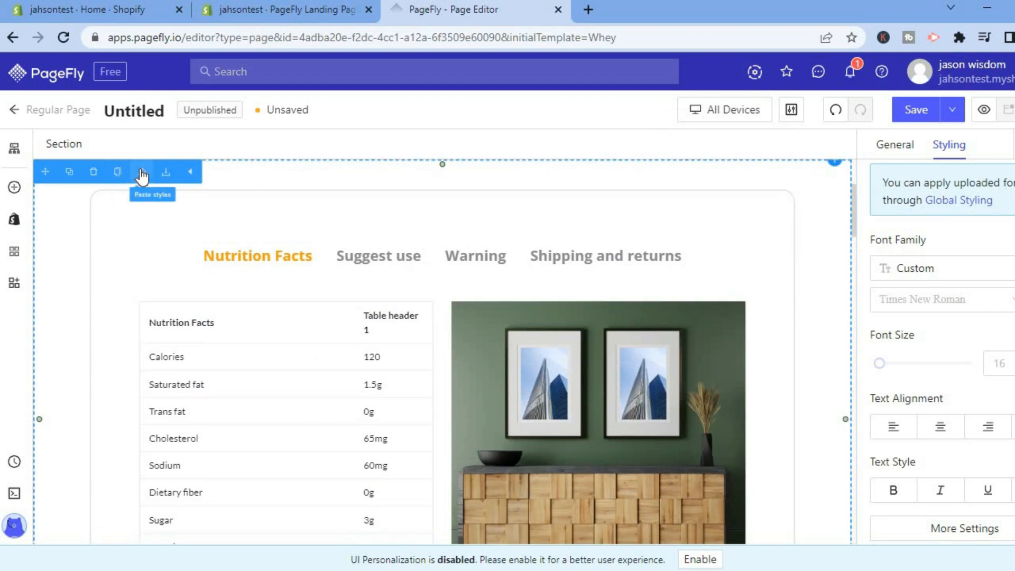
- Browse the elements that can be added to the page and show the available Button variants
{"action": "left_click", "coordinate": [15, 188]}
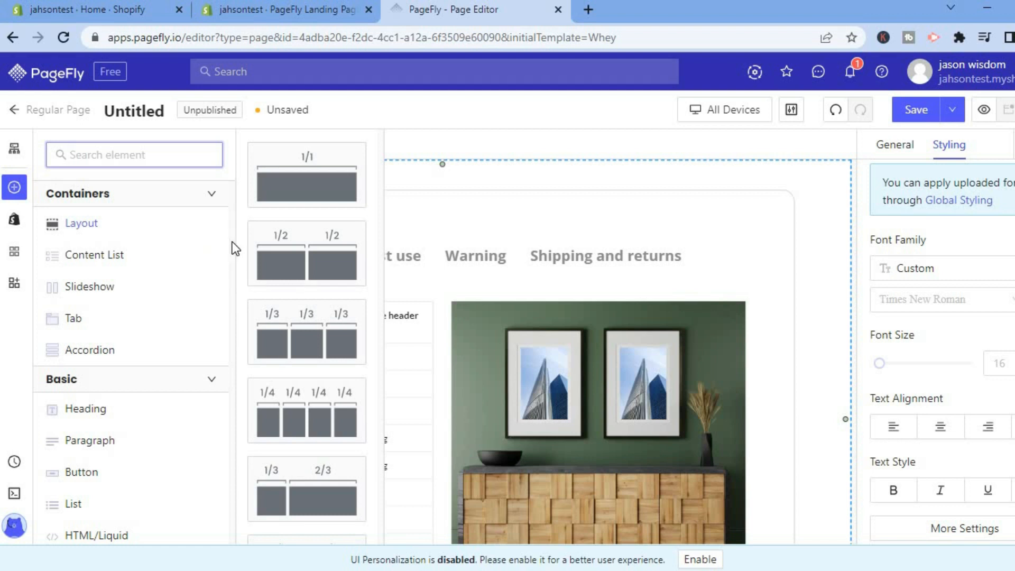
{"action": "left_click", "coordinate": [231, 272]}
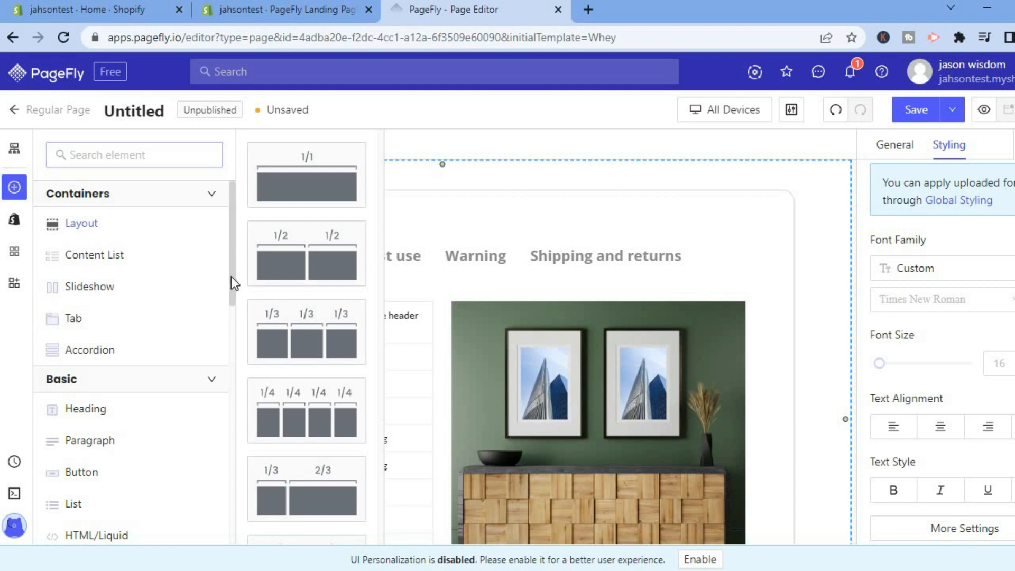
{"action": "left_click_drag", "start_coordinate": [231, 281], "coordinate": [233, 329]}
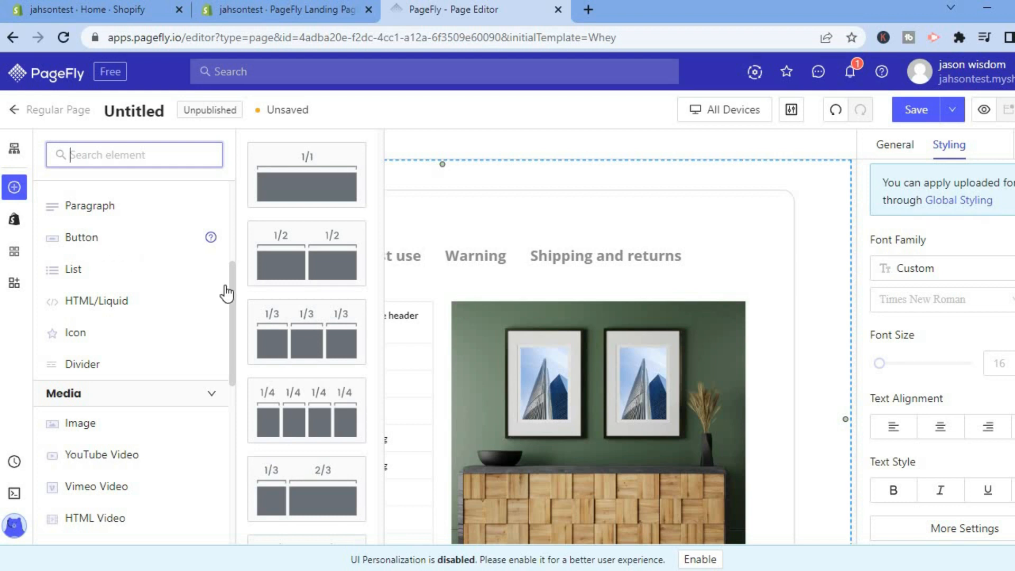
{"action": "left_click", "coordinate": [107, 244]}
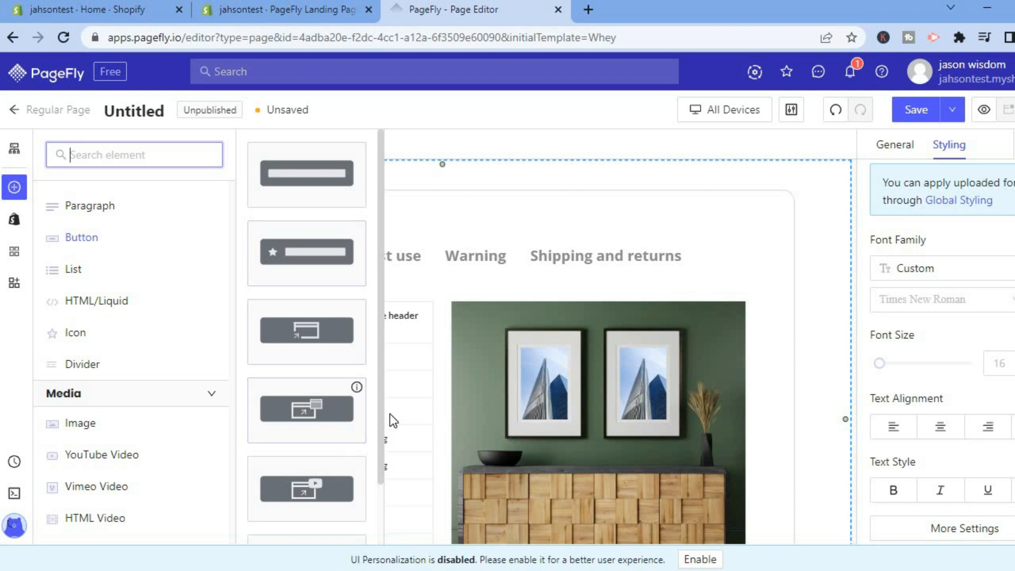
- Look through the remaining Button variants and the Media, Social and Advanced elements that can be added to the page
{"action": "left_click_drag", "start_coordinate": [381, 417], "coordinate": [378, 517]}
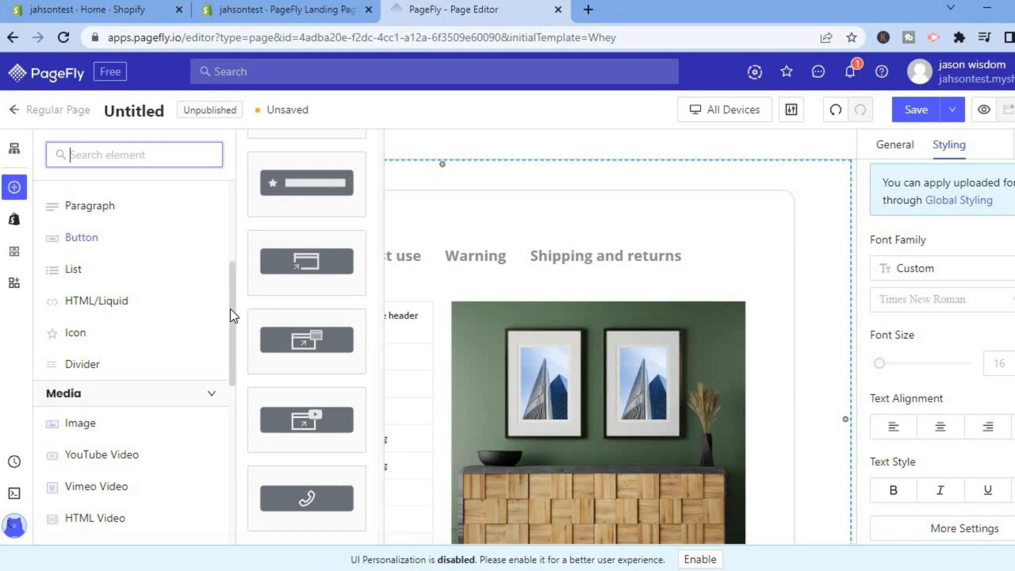
{"action": "scroll", "coordinate": [179, 460], "scroll_direction": "down", "scroll_amount": 4}
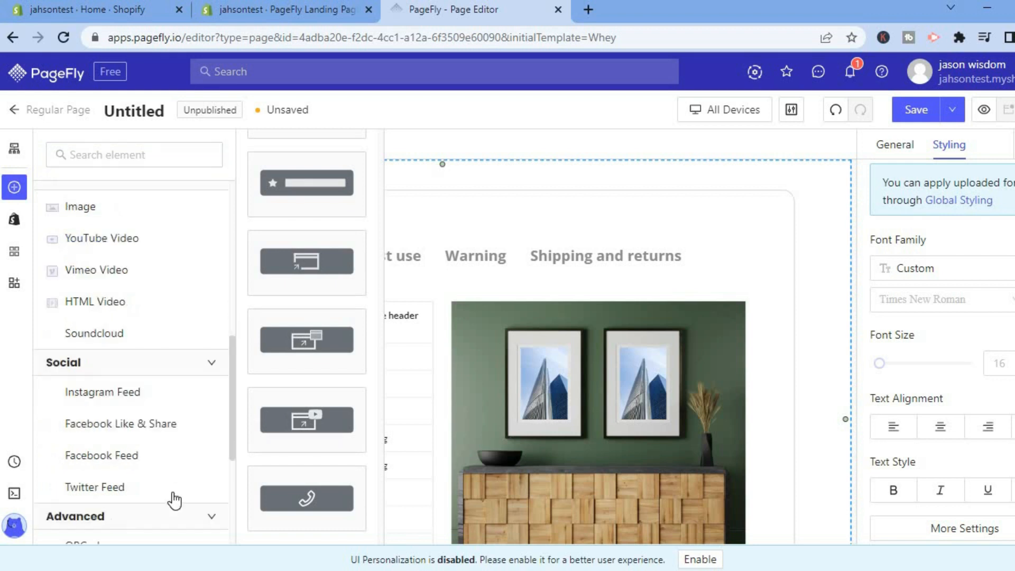
{"action": "scroll", "coordinate": [236, 412], "scroll_direction": "down", "scroll_amount": 2}
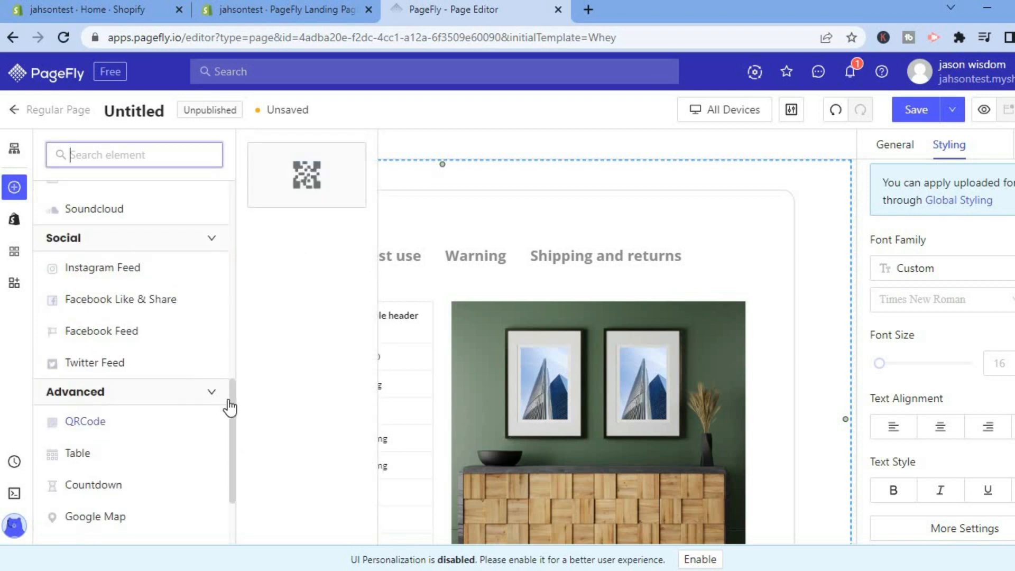
{"action": "left_click_drag", "start_coordinate": [230, 405], "coordinate": [231, 485]}
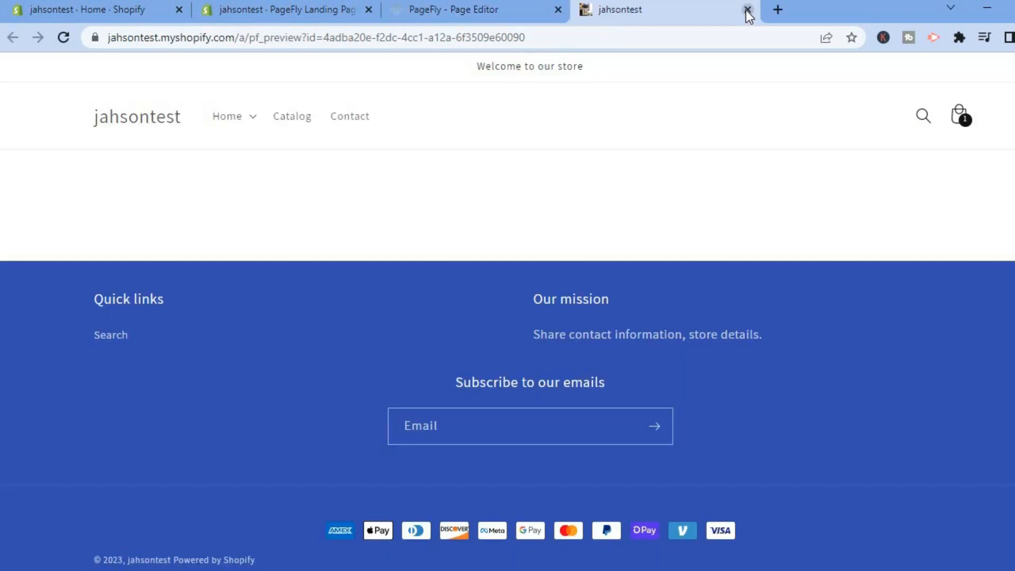
- Close the store preview, then save the page with the title Untitled and Auto Save enabled
{"action": "left_click", "coordinate": [747, 10]}
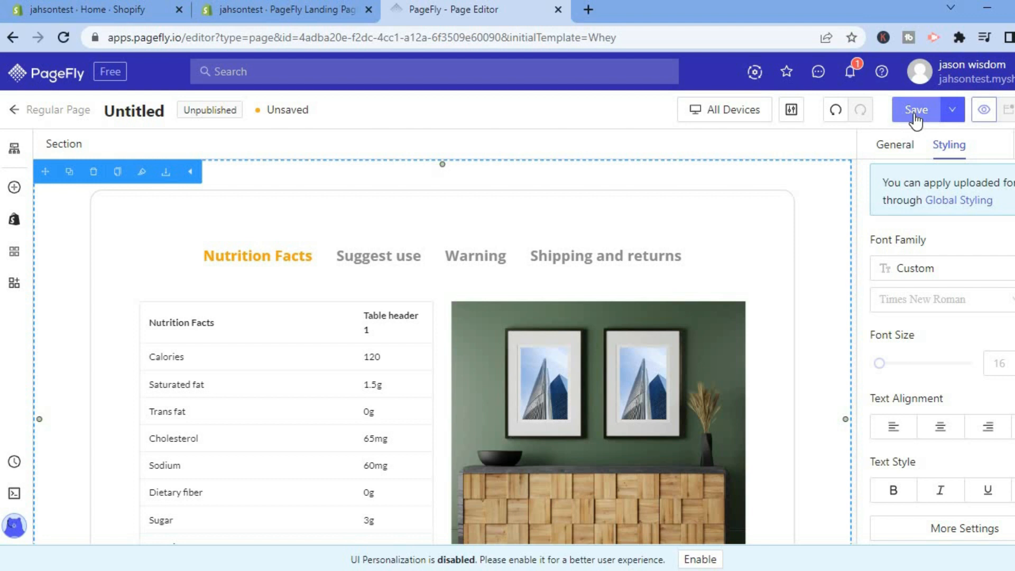
{"action": "left_click", "coordinate": [917, 119]}
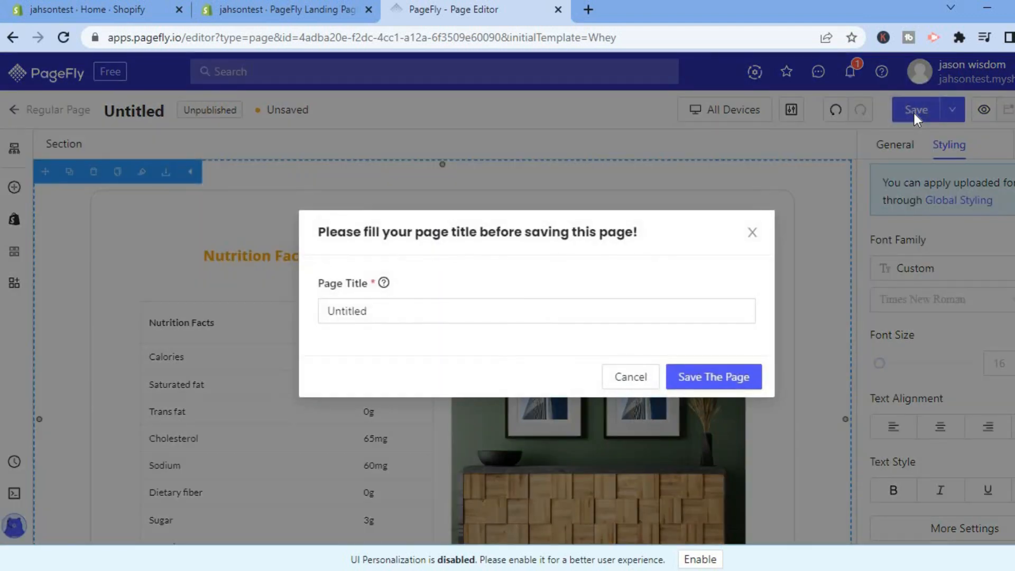
{"action": "left_click", "coordinate": [694, 387]}
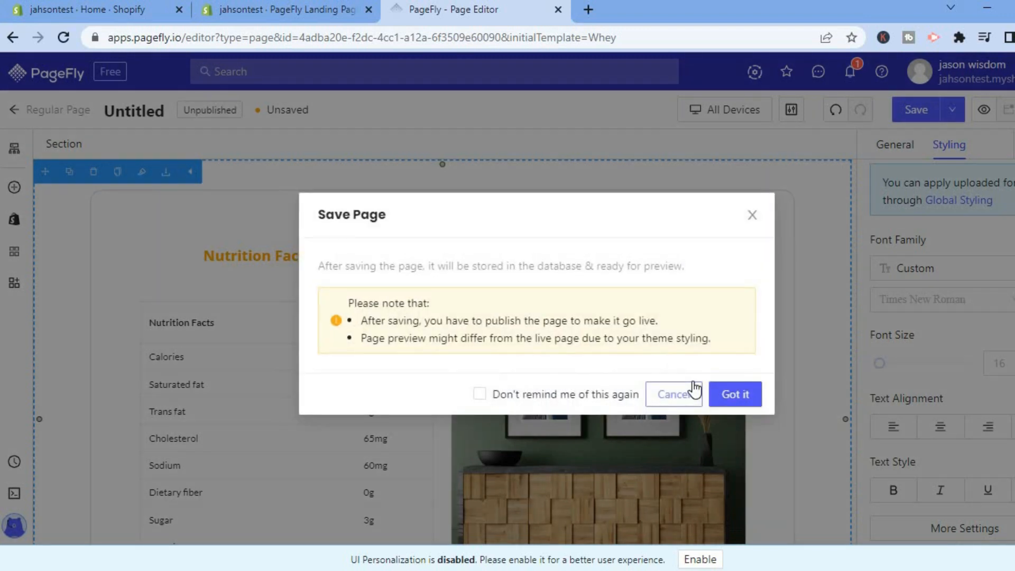
{"action": "left_click", "coordinate": [740, 397]}
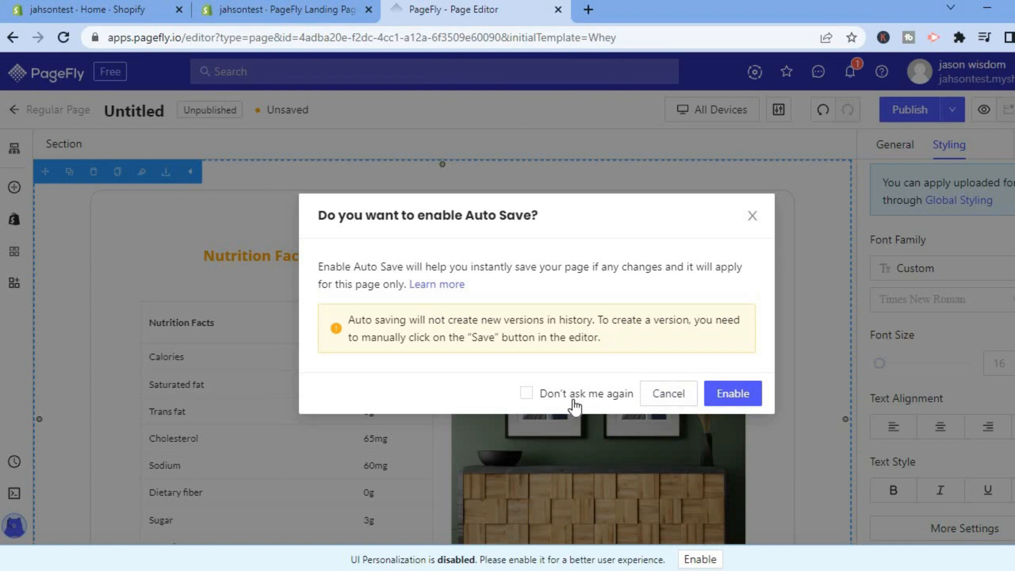
{"action": "left_click", "coordinate": [724, 392]}
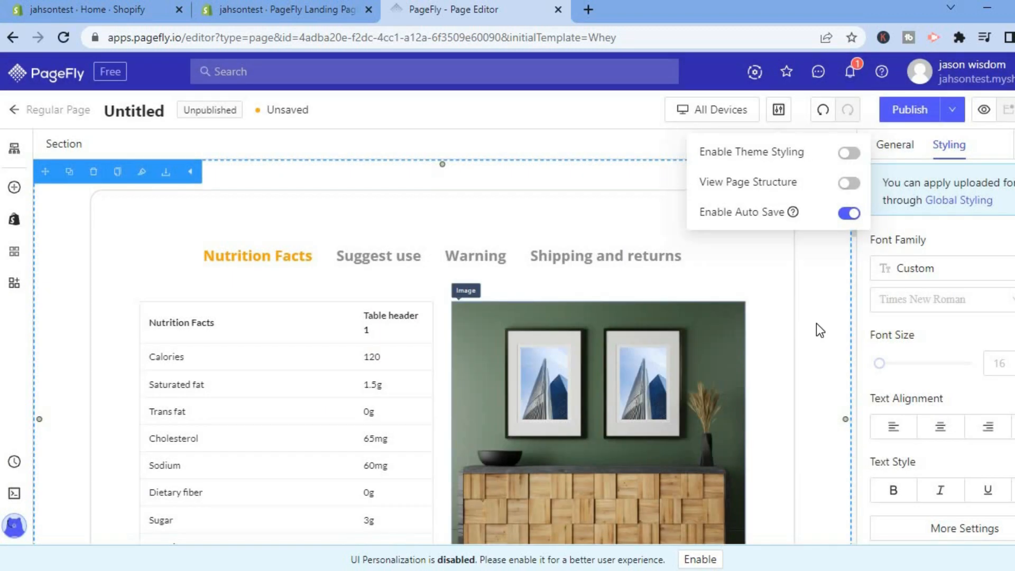
{"action": "left_click", "coordinate": [818, 323]}
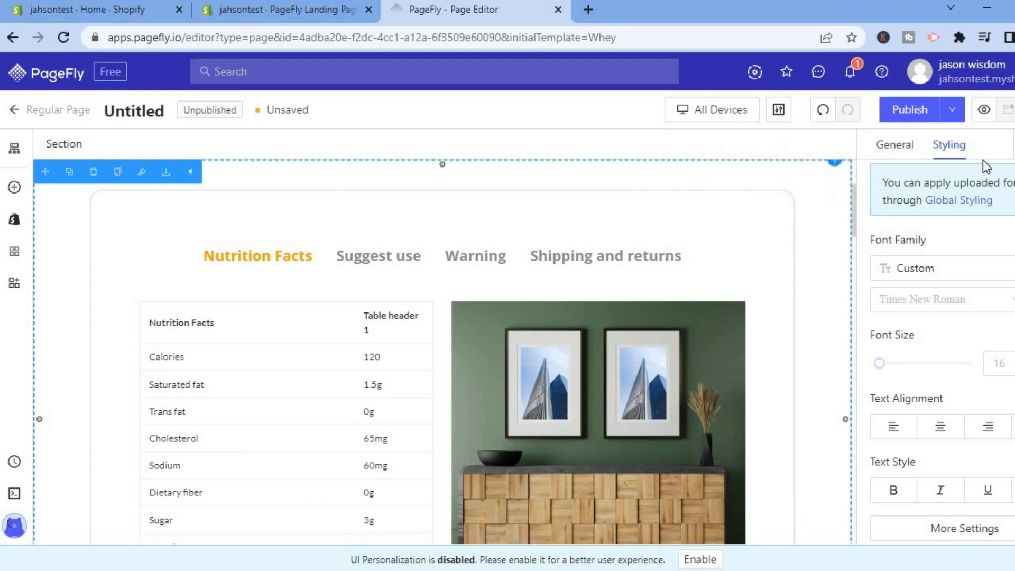
- Preview the saved page in the store and review its nutrition table, Benefit section and product descriptions
{"action": "left_click", "coordinate": [990, 114]}
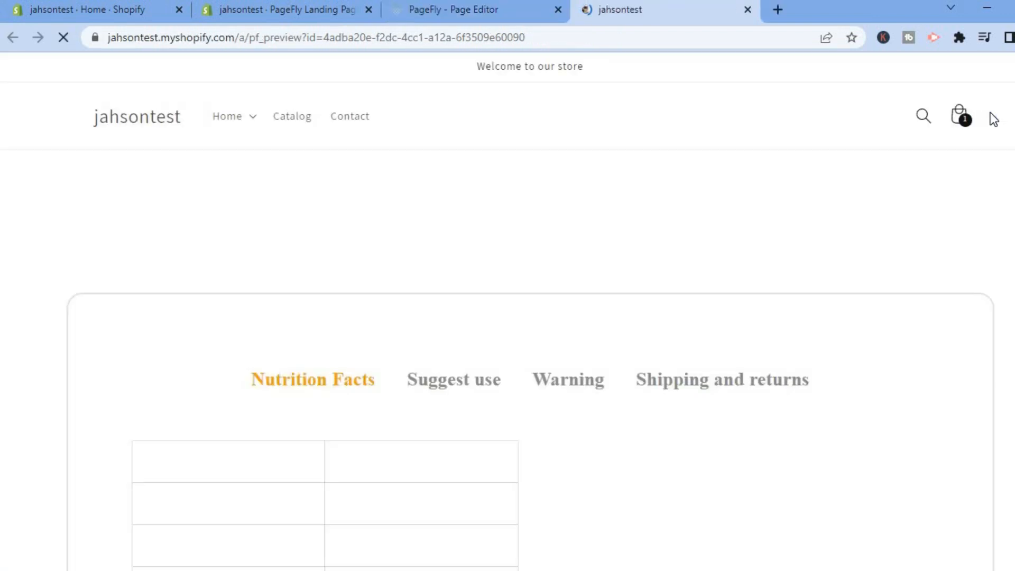
{"action": "scroll", "coordinate": [507, 312], "scroll_direction": "down", "scroll_amount": 1}
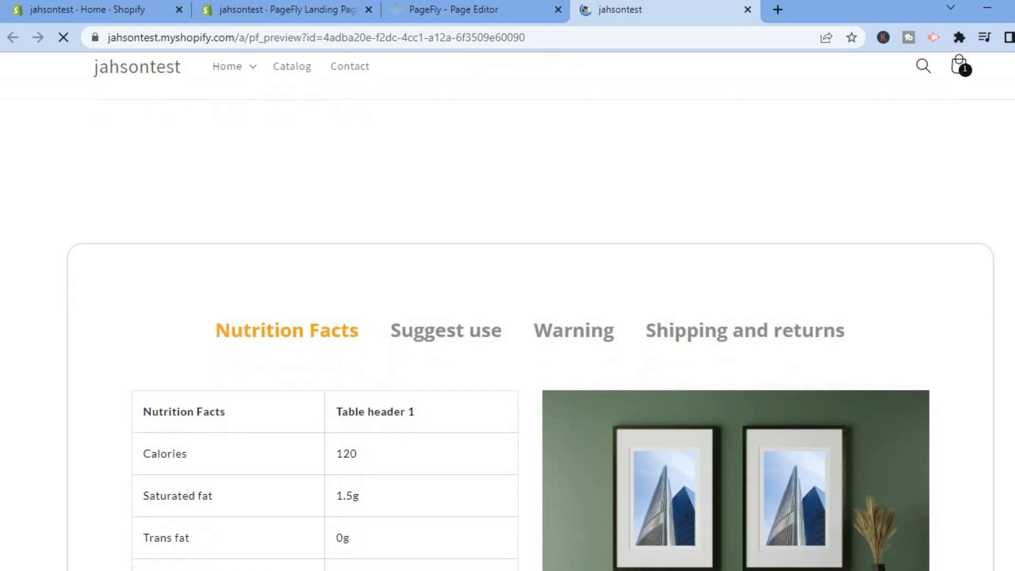
{"action": "scroll", "coordinate": [507, 312], "scroll_direction": "down", "scroll_amount": 8}
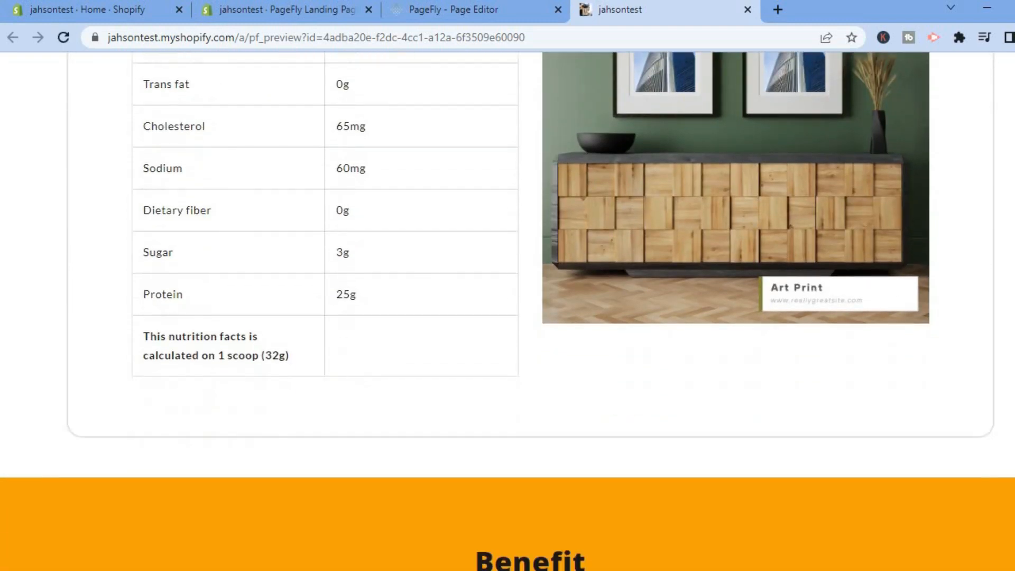
{"action": "scroll", "coordinate": [507, 312], "scroll_direction": "down", "scroll_amount": 18}
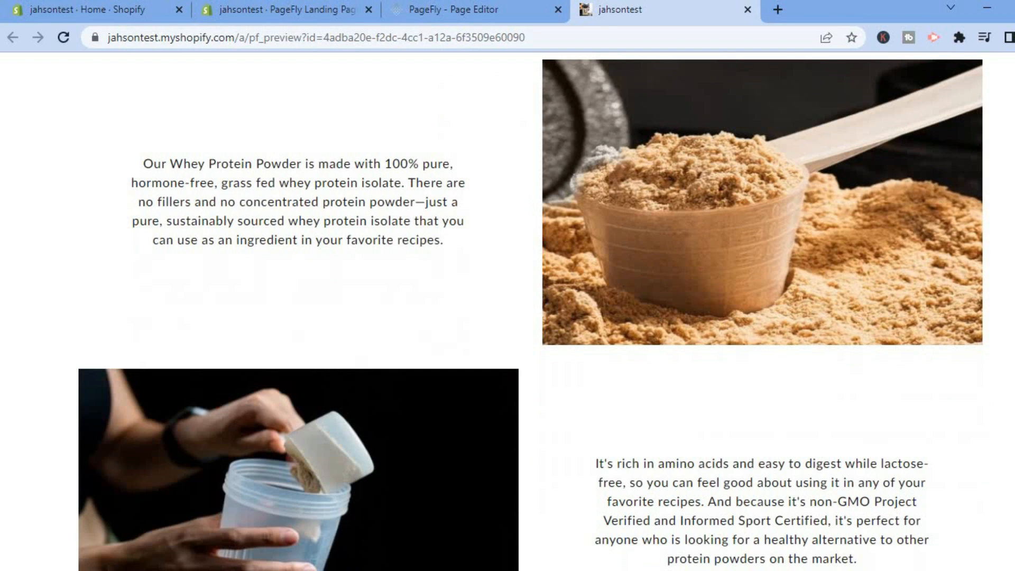
{"action": "scroll", "coordinate": [581, 98], "scroll_direction": "up", "scroll_amount": 20}
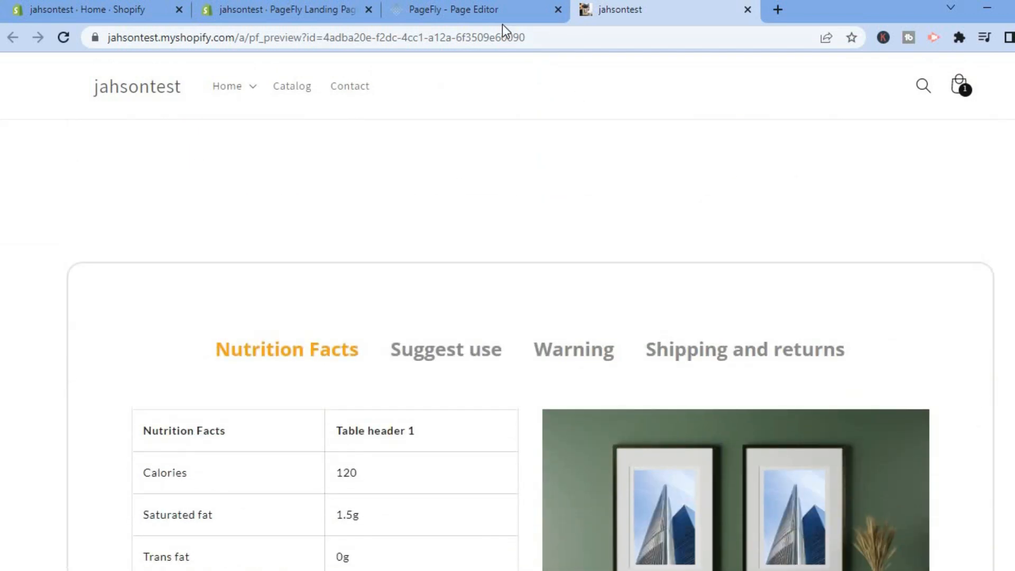
- Return to the page editor and publish the page with the title test, using the free publishable slot
{"action": "left_click", "coordinate": [498, 14]}
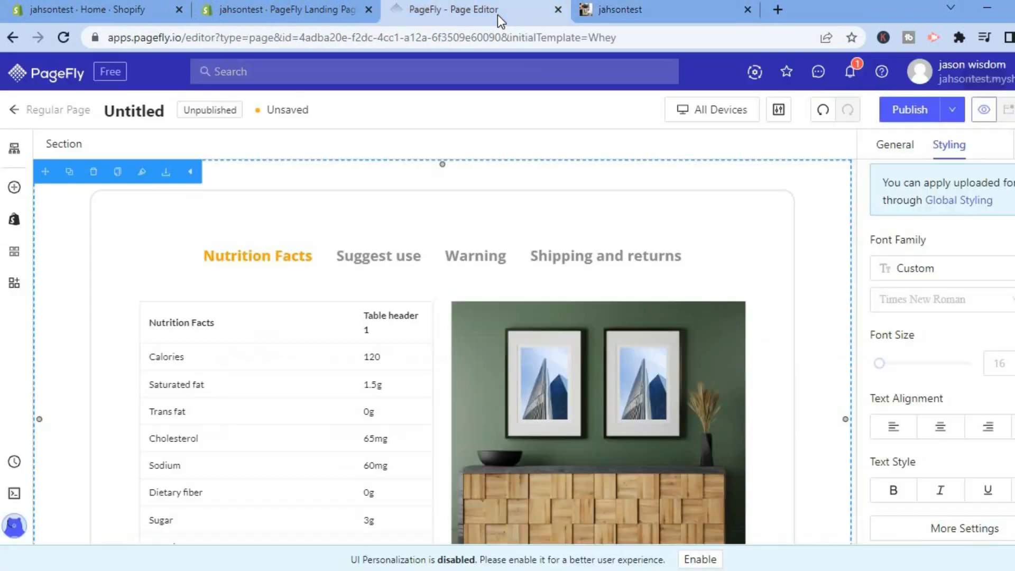
{"action": "left_click", "coordinate": [927, 117]}
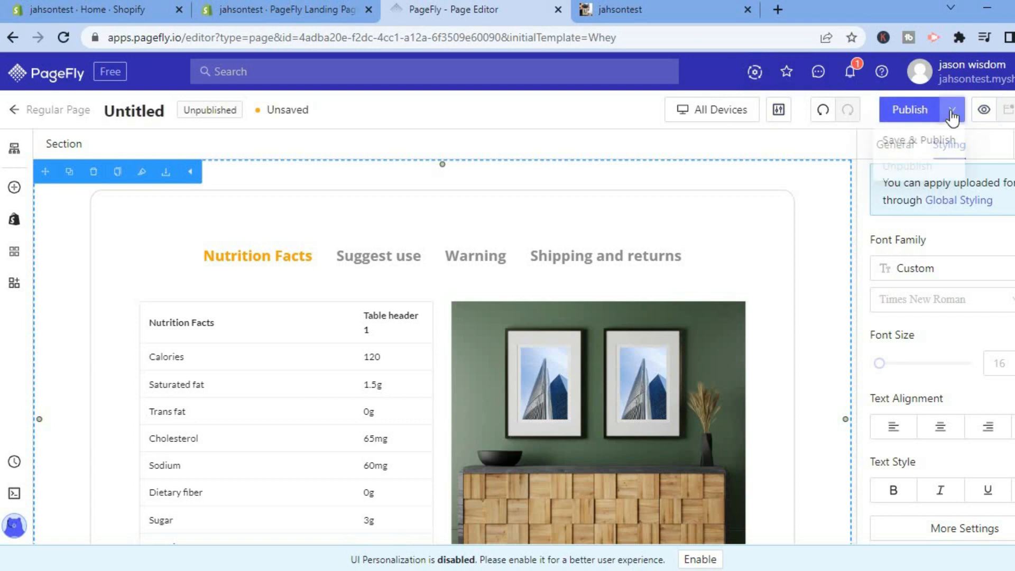
{"action": "left_click", "coordinate": [914, 113]}
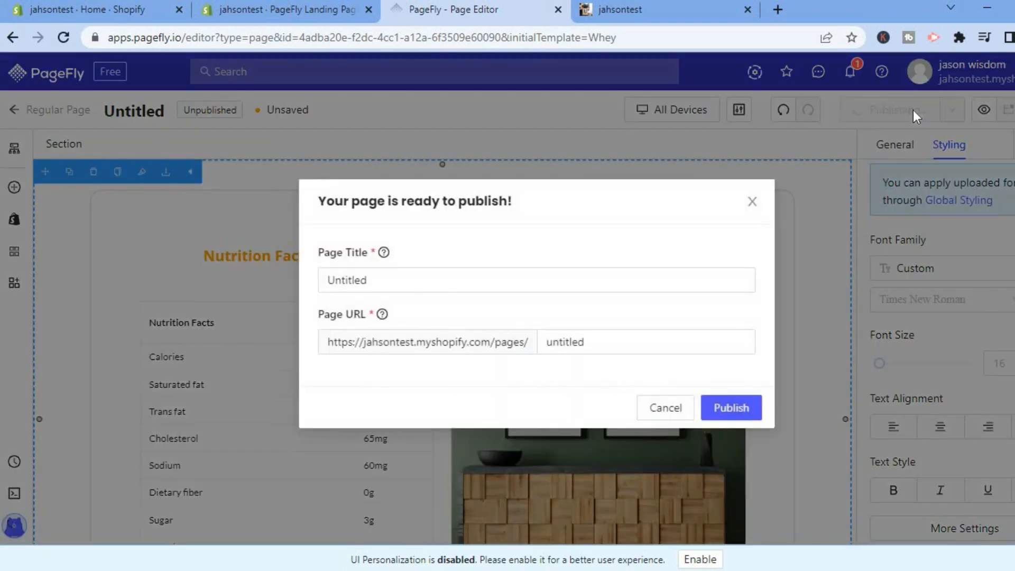
{"action": "left_click", "coordinate": [404, 279]}
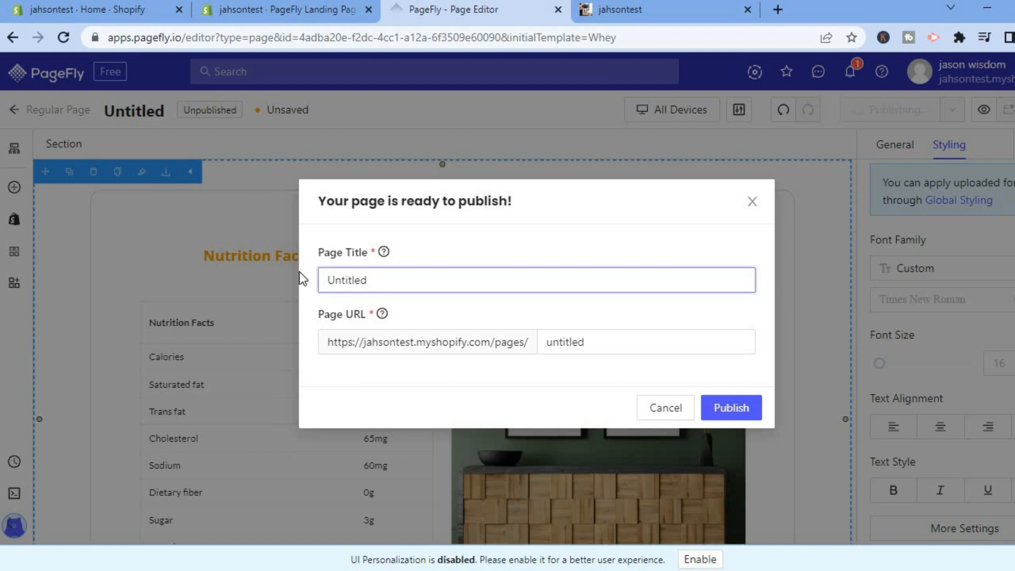
{"action": "key", "text": "ctrl+a"}
{"action": "type", "text": "test"}
{"action": "left_click", "coordinate": [732, 407]}
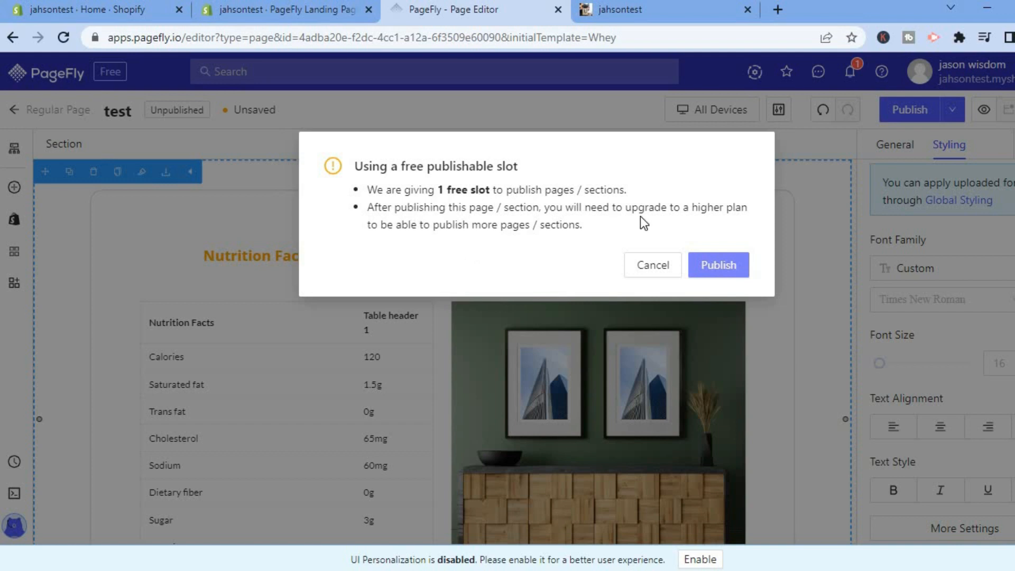
{"action": "left_click", "coordinate": [713, 274]}
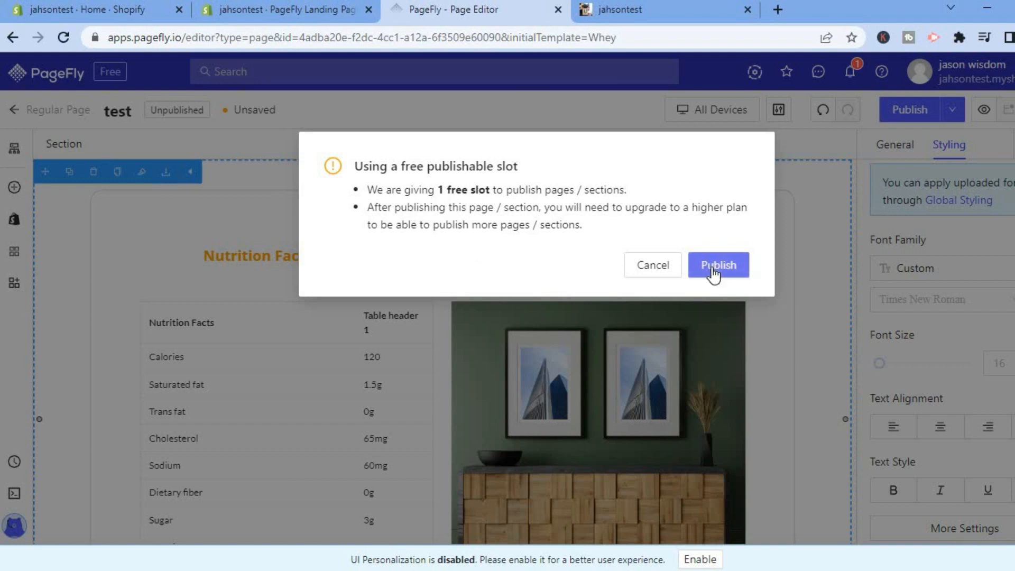